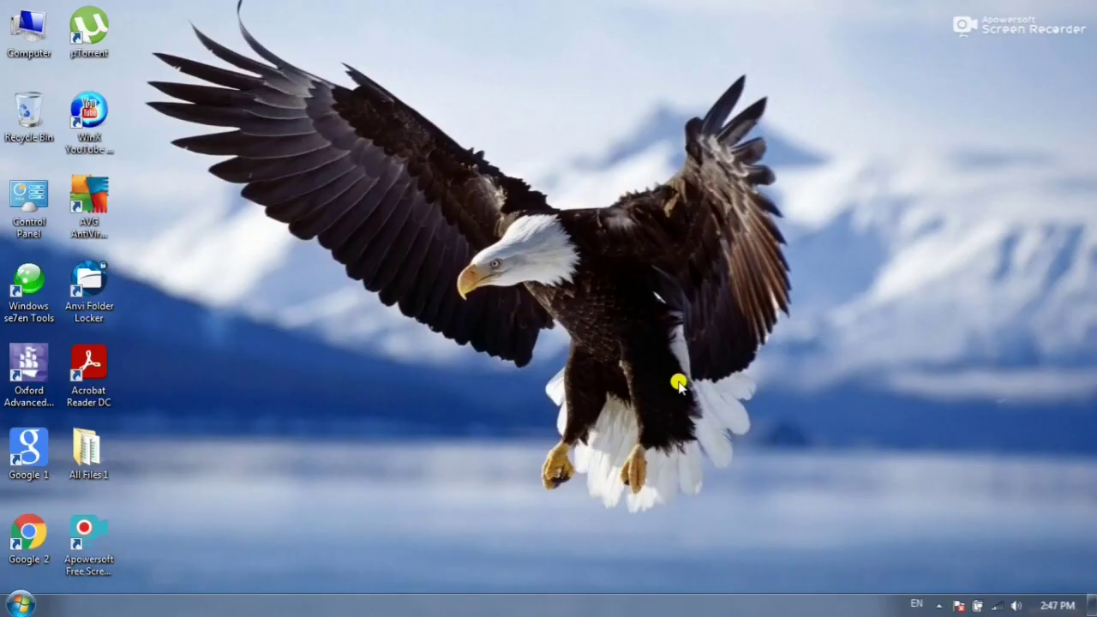
# - Launch Chrome and search Google for 'Air blue'
pyautogui.doubleClick(22, 447)
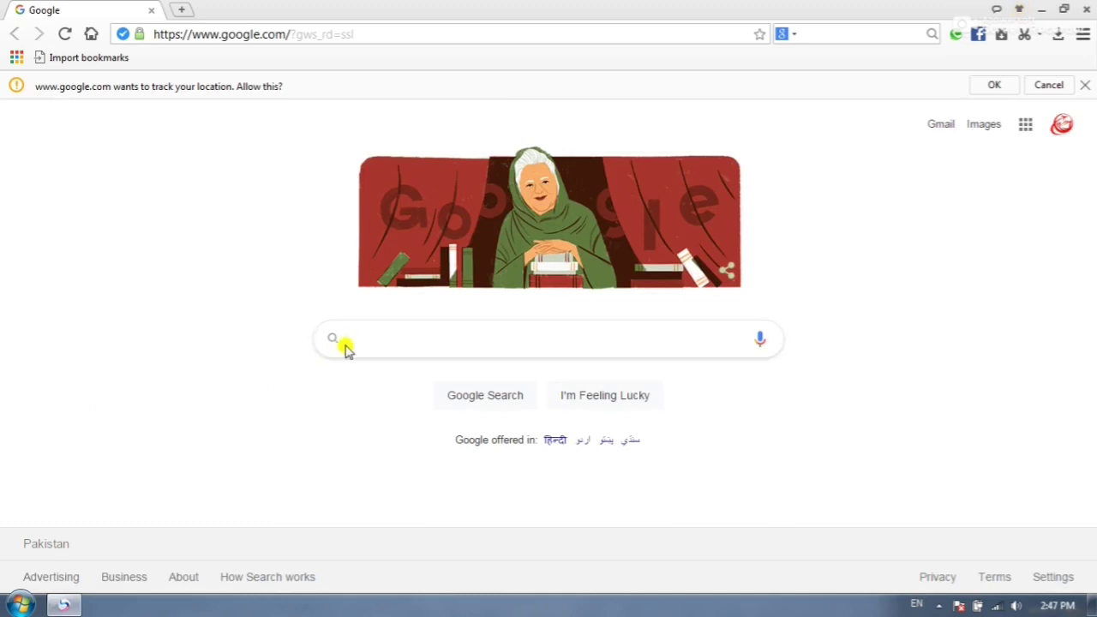
pyautogui.click(358, 341)
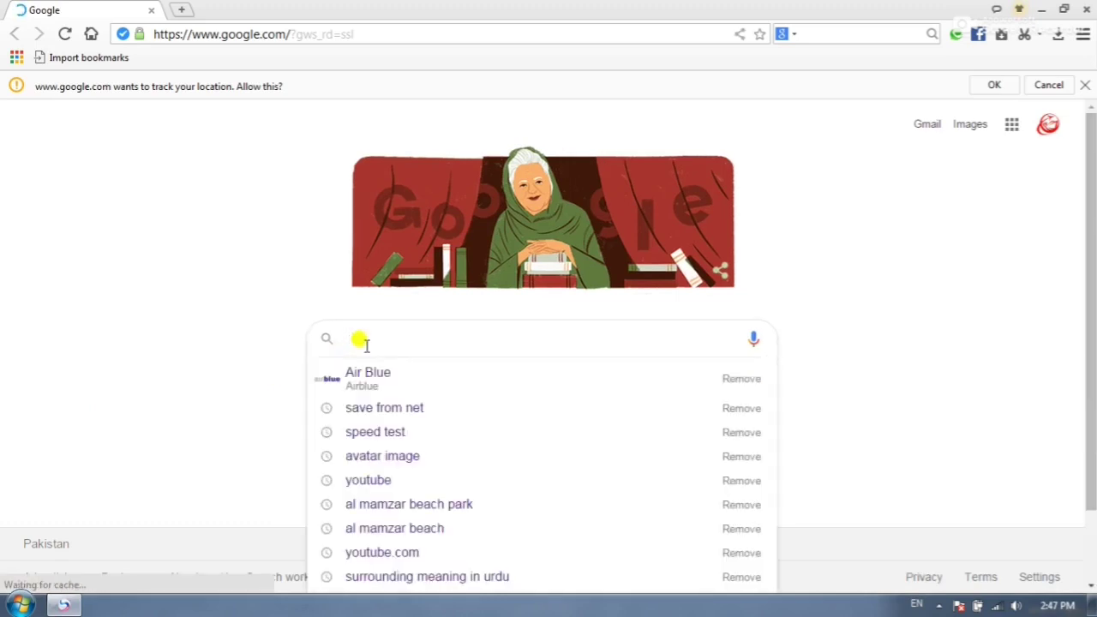
pyautogui.write('Air bl')
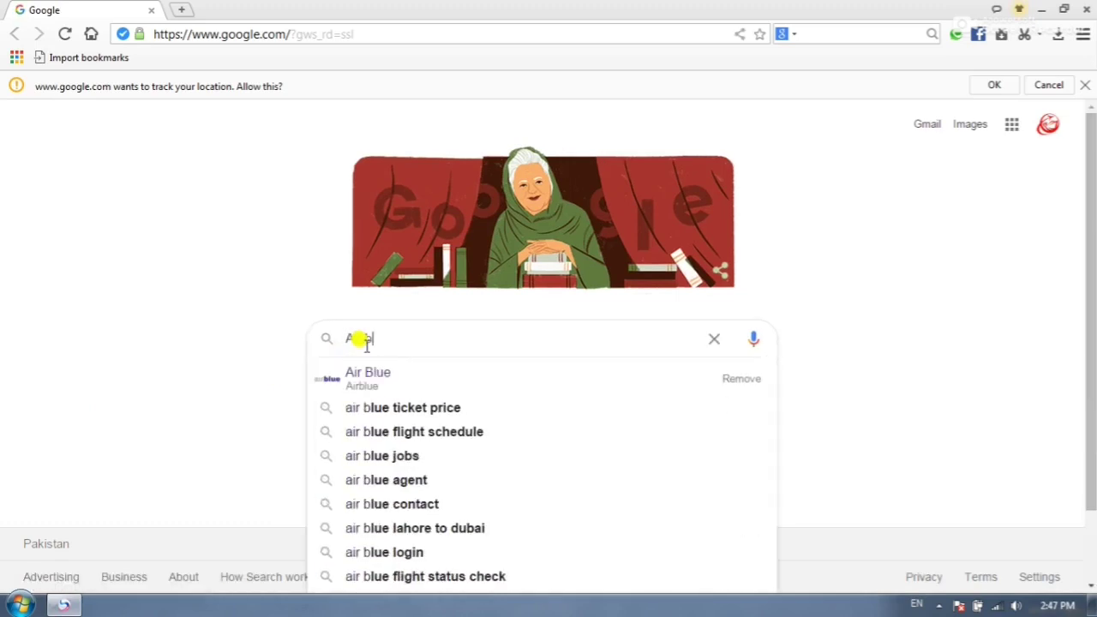
pyautogui.write('u')
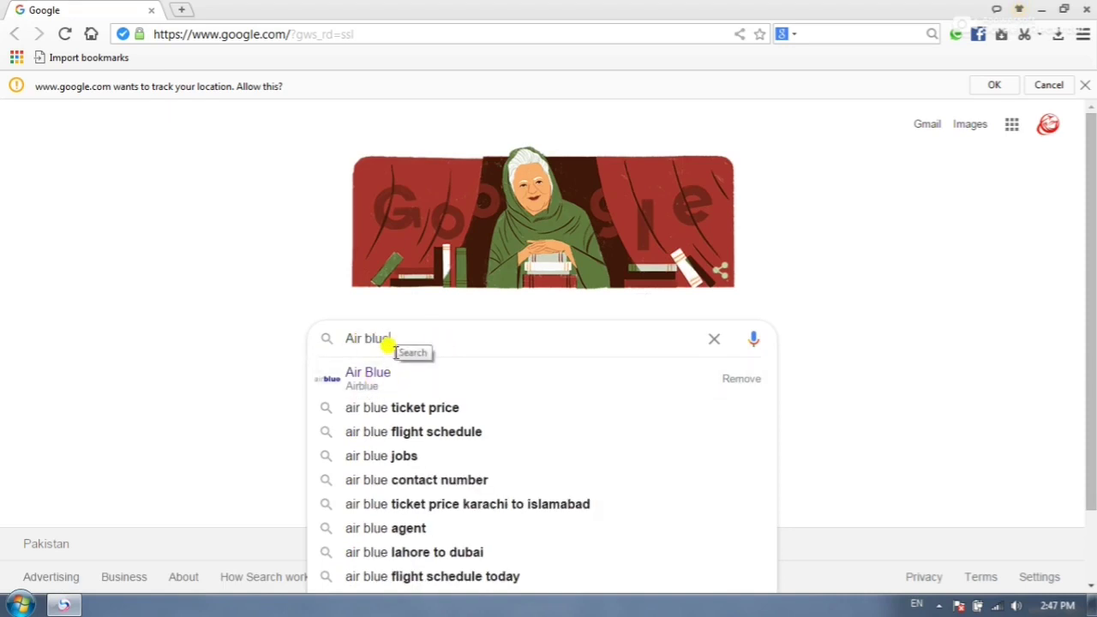
pyautogui.write('e')
pyautogui.press('Return')
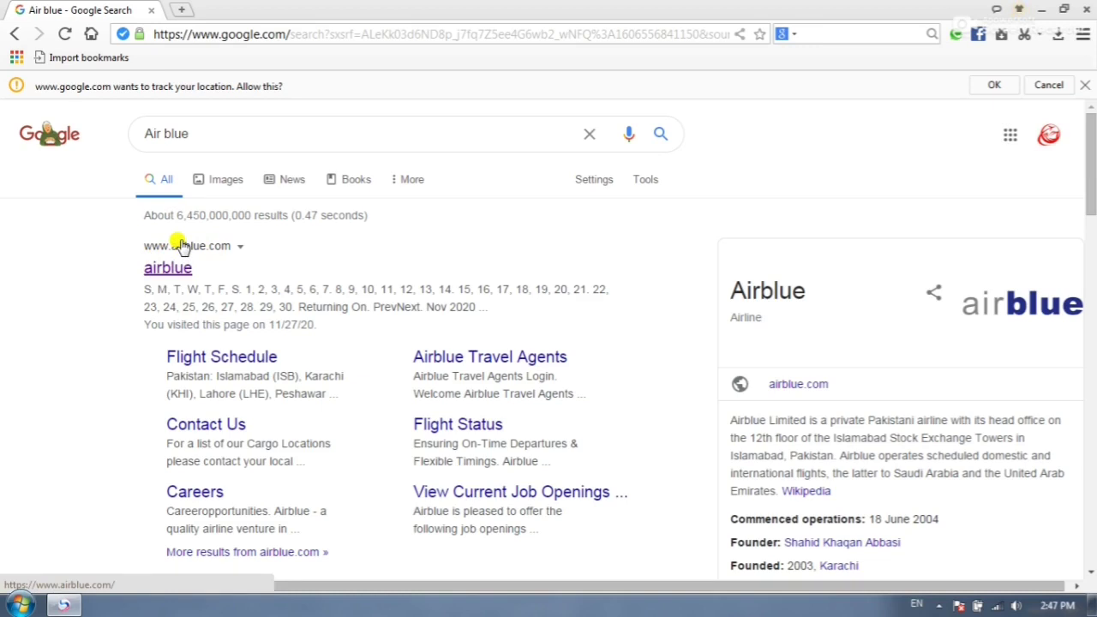
# - Open the airblue search result in a new tab and switch to it
pyautogui.rightClick(182, 256)
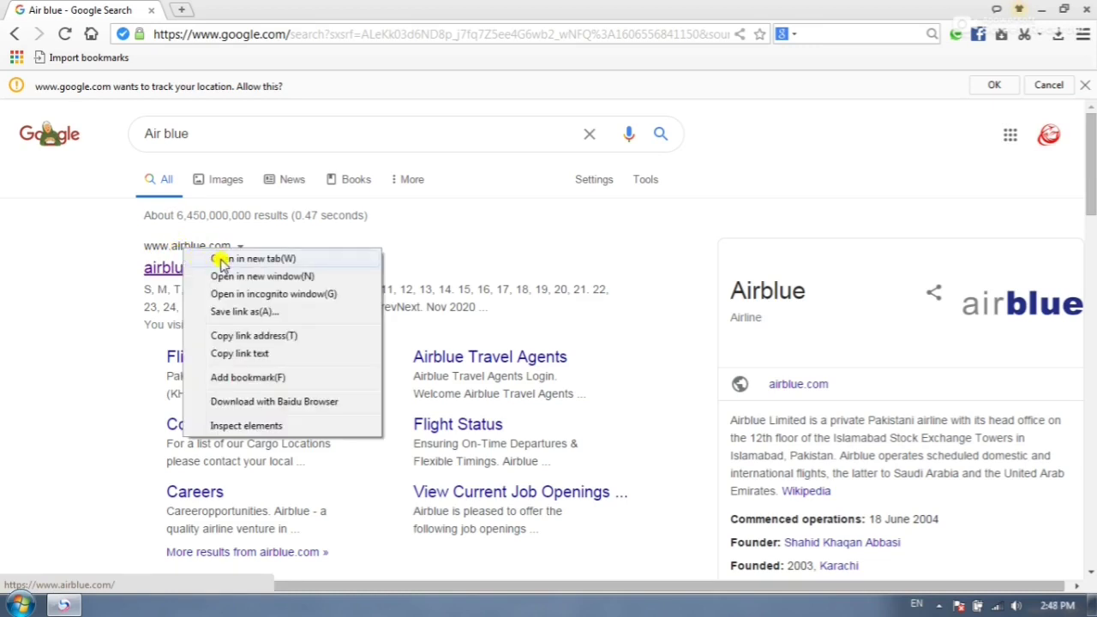
pyautogui.click(222, 259)
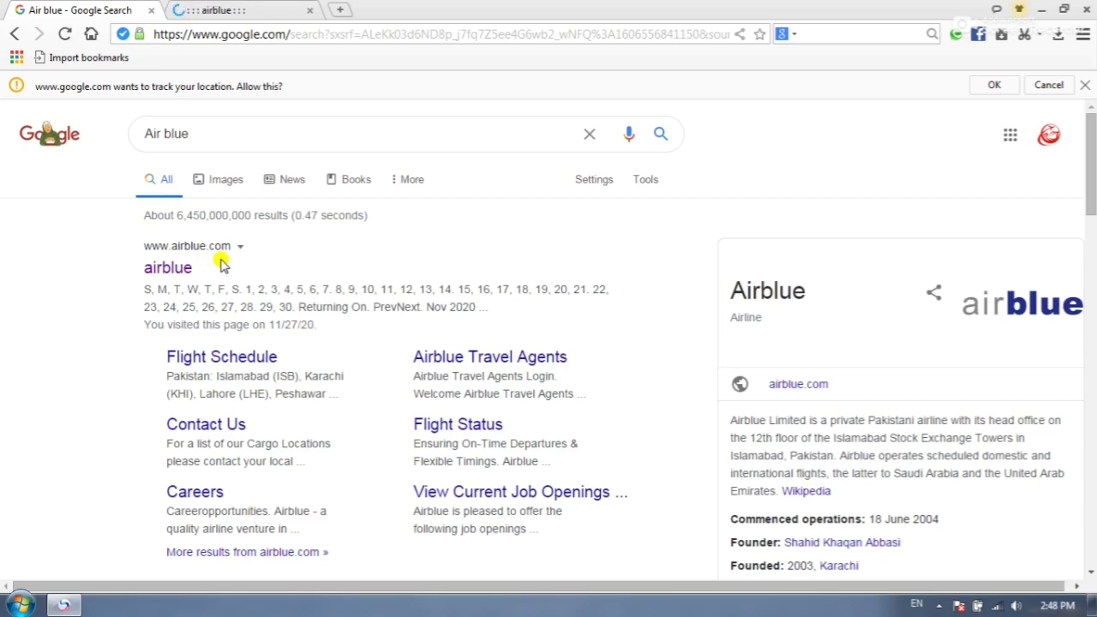
pyautogui.click(216, 9)
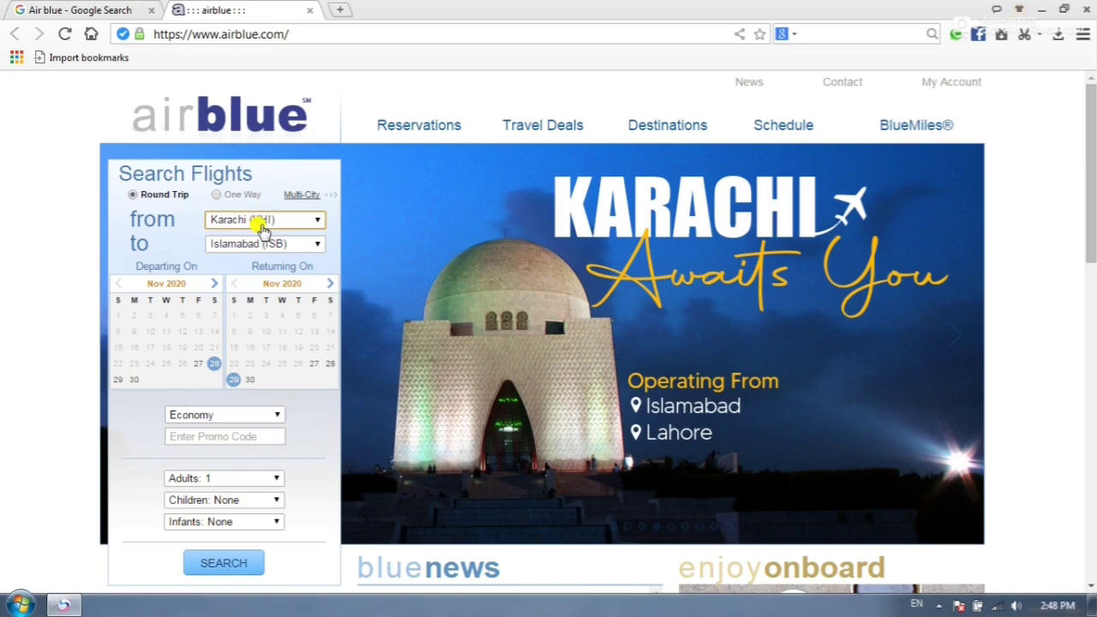
# - Set the route from Peshawar (PEW) to Dubai (DXB) and show December 2020 for departure
pyautogui.click(292, 221)
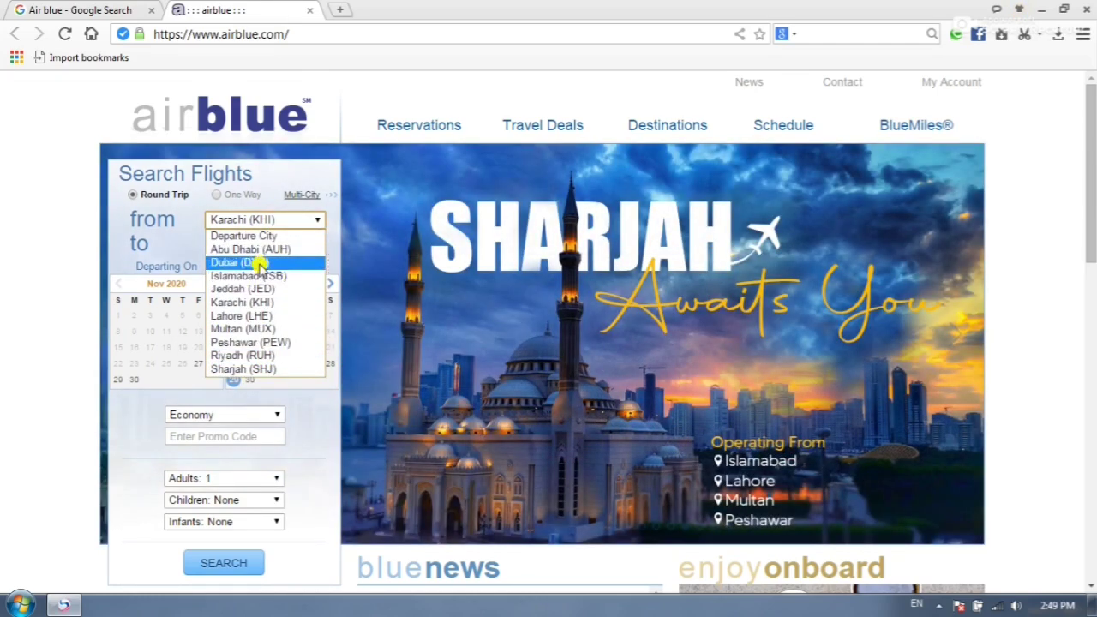
pyautogui.click(269, 341)
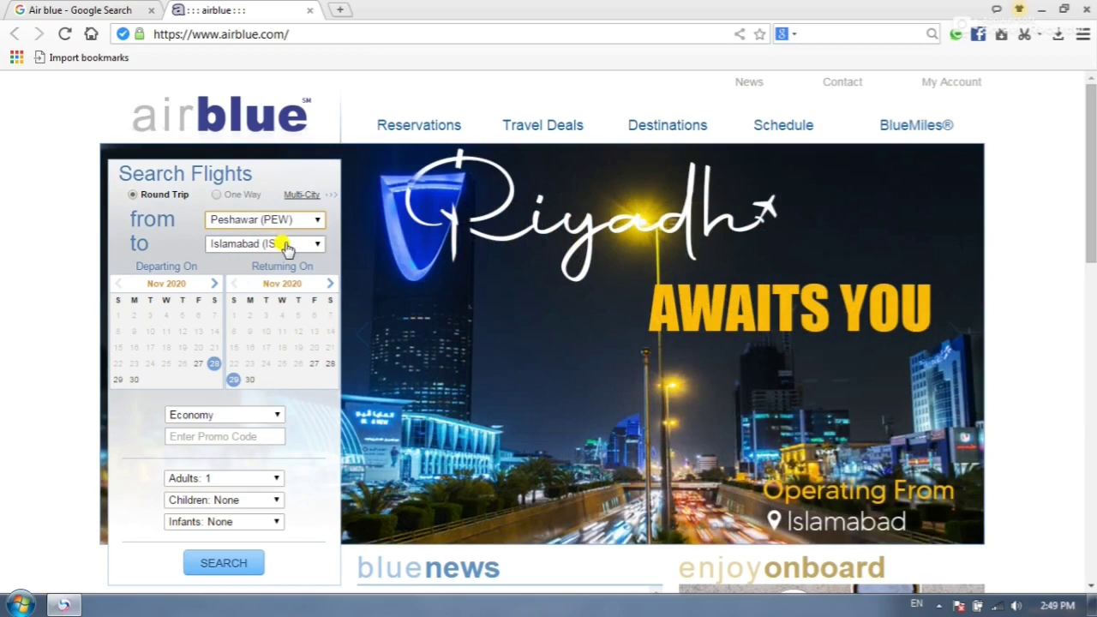
pyautogui.click(287, 248)
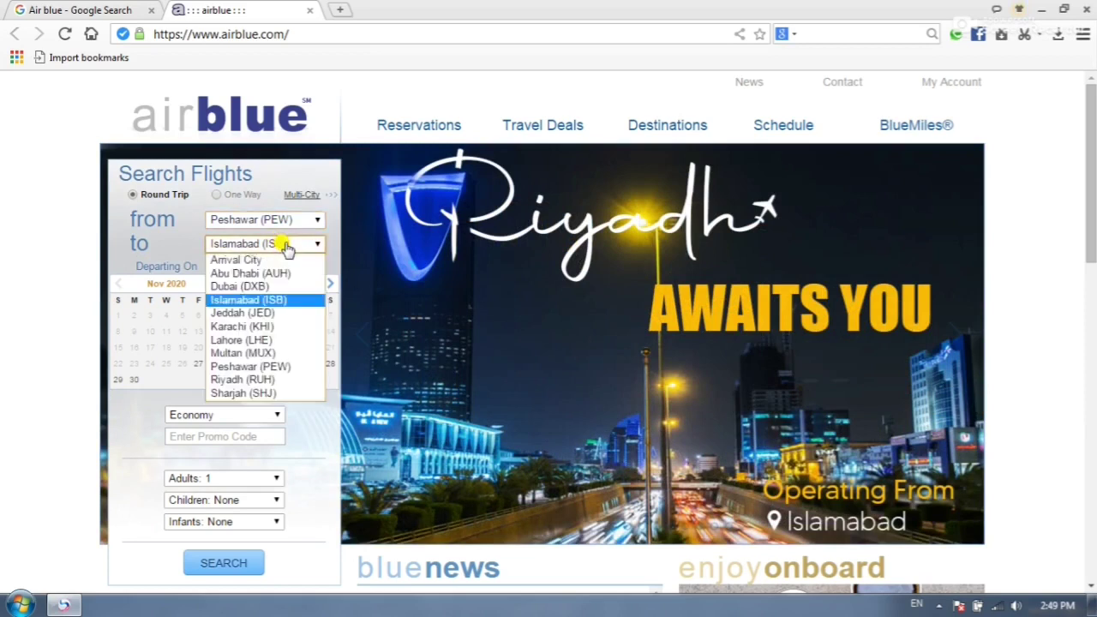
pyautogui.click(254, 286)
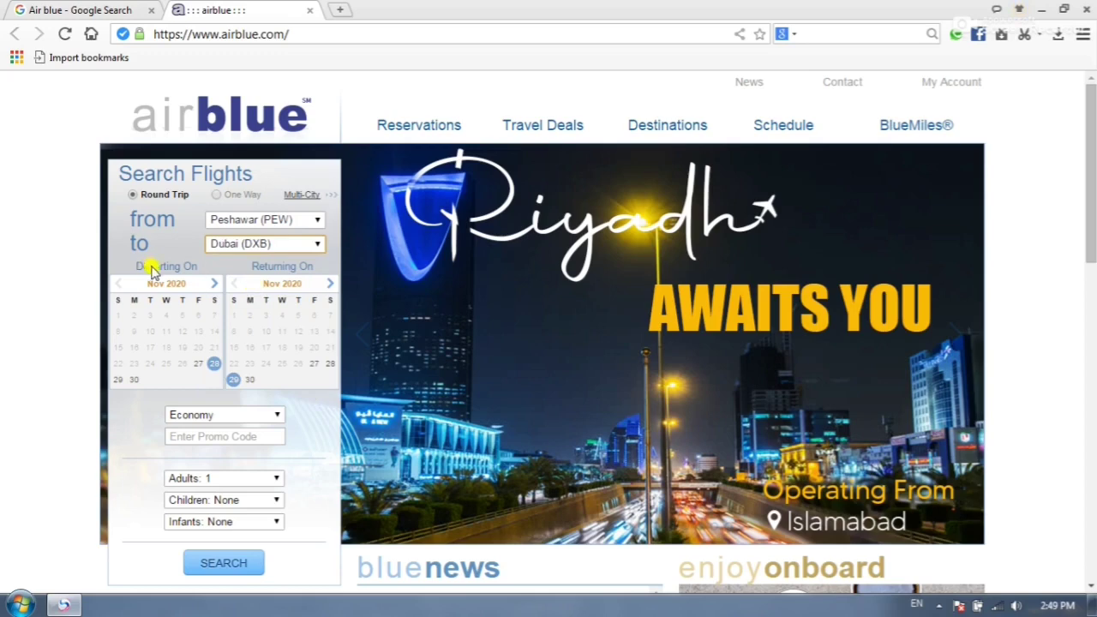
pyautogui.click(150, 286)
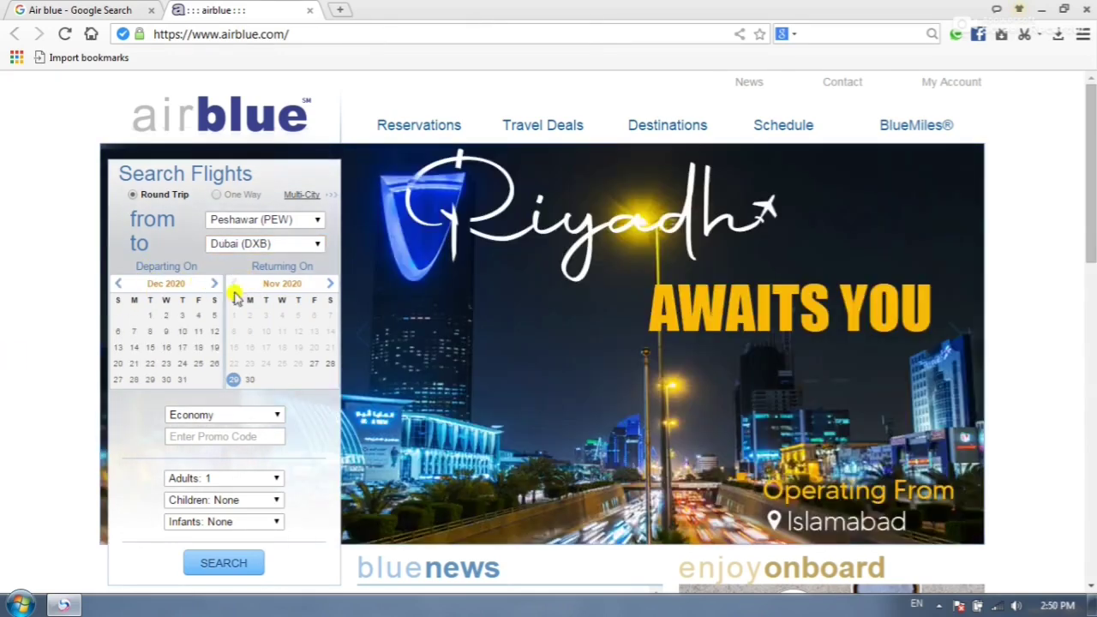
# - Choose 2 December departure, 12 December return and Economy cabin
pyautogui.click(165, 316)
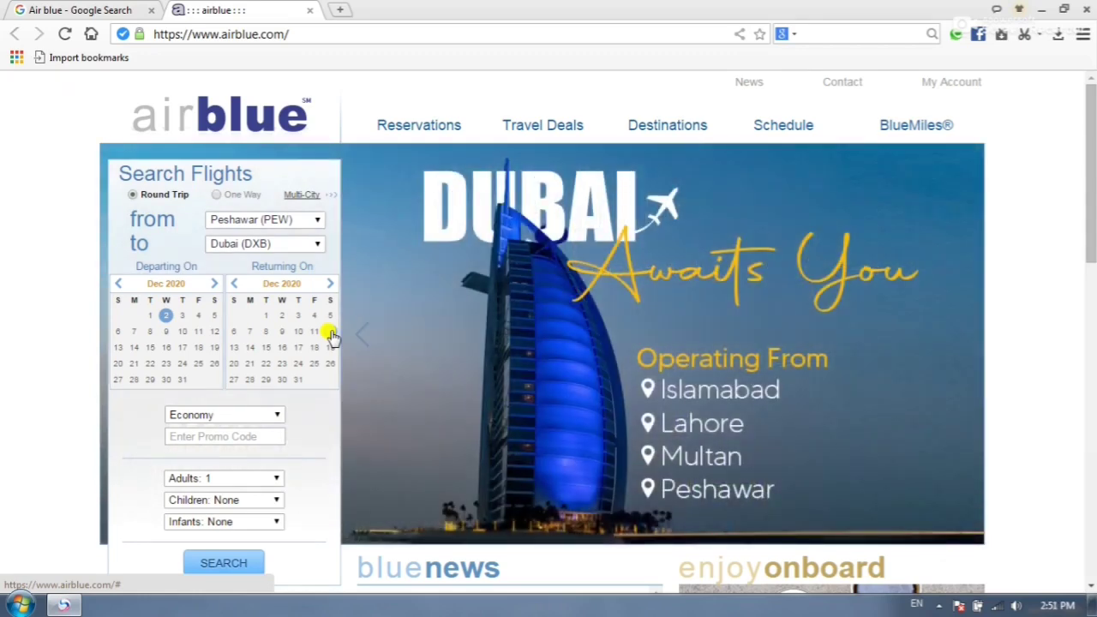
pyautogui.click(330, 332)
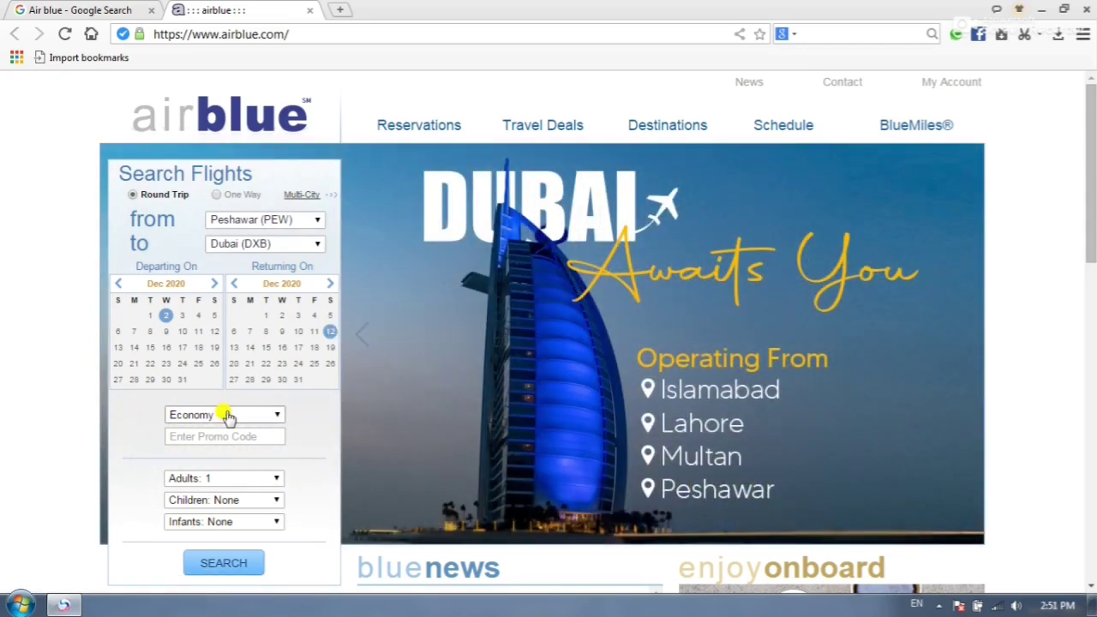
pyautogui.click(228, 416)
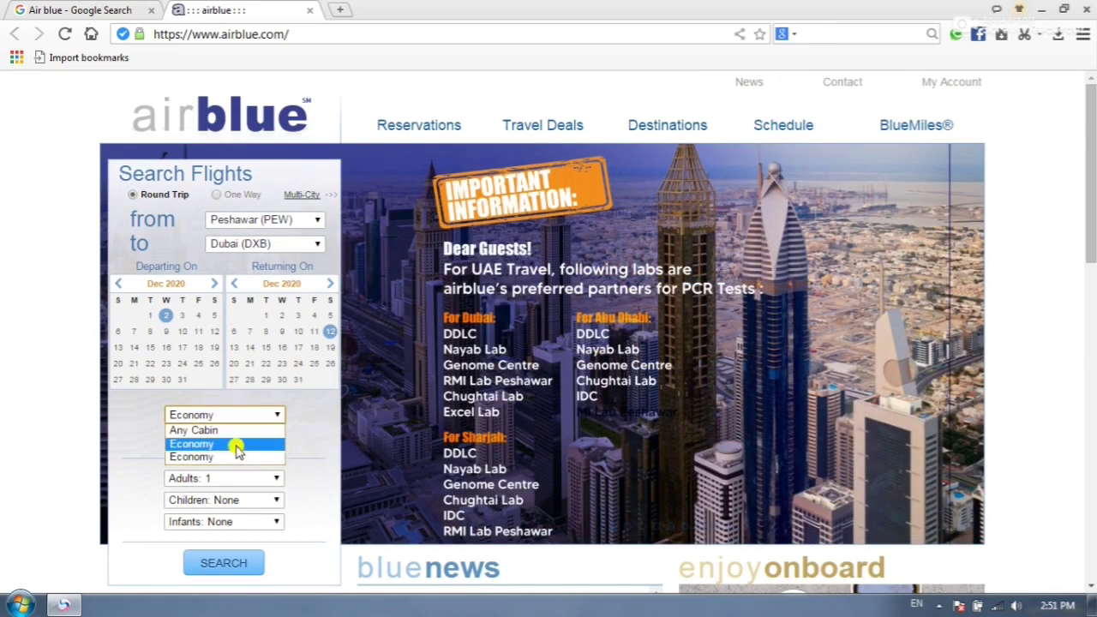
pyautogui.click(225, 456)
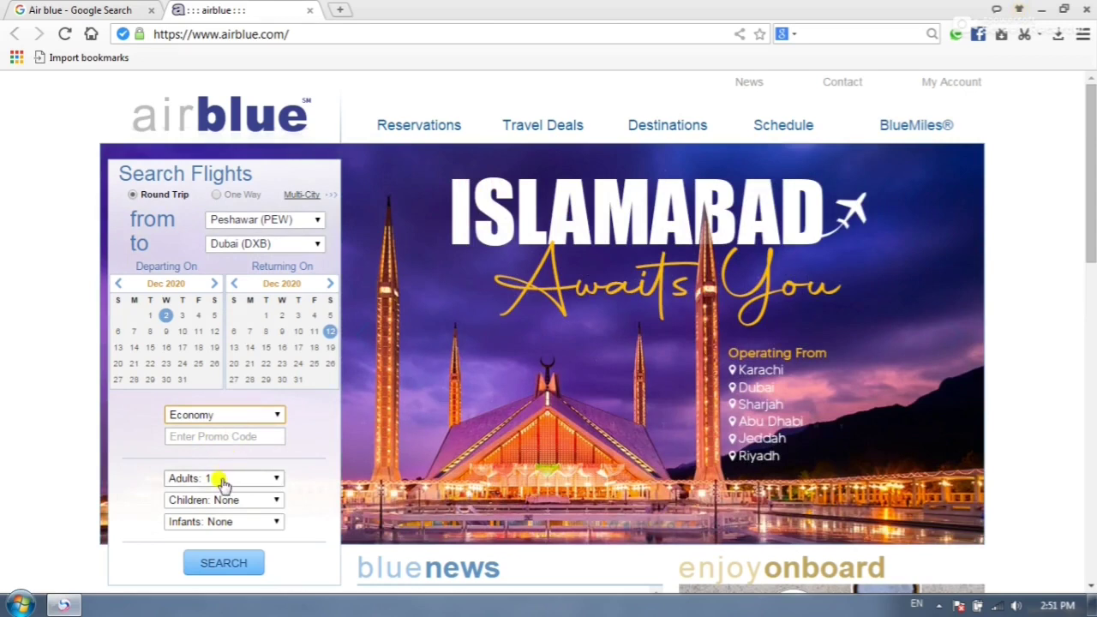
# - Keep passengers at one adult, no children and no infants
pyautogui.click(230, 480)
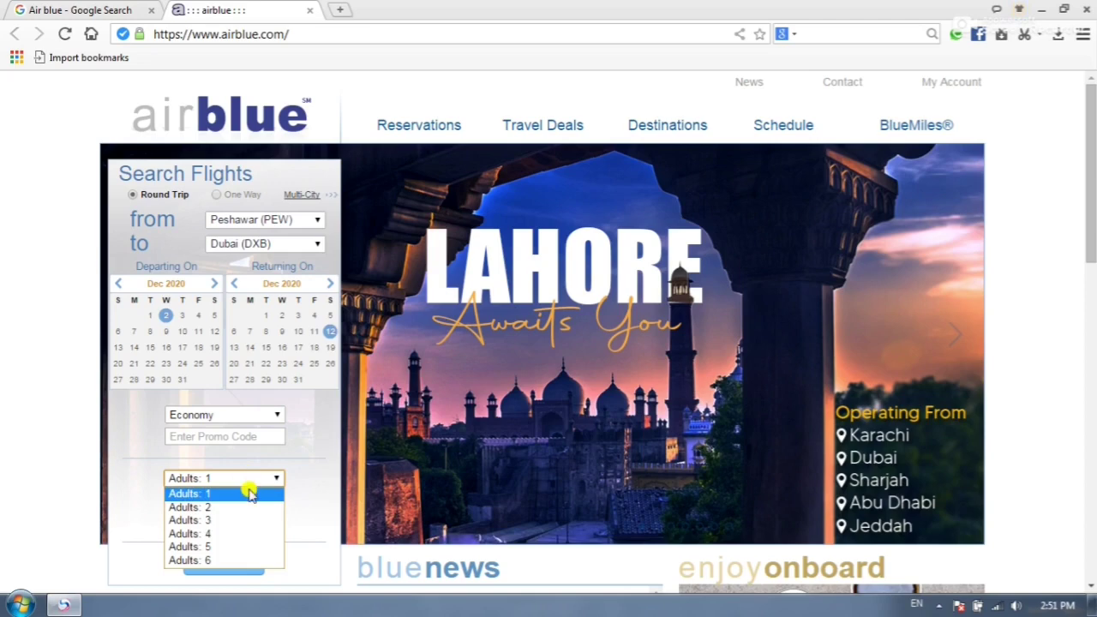
pyautogui.click(250, 494)
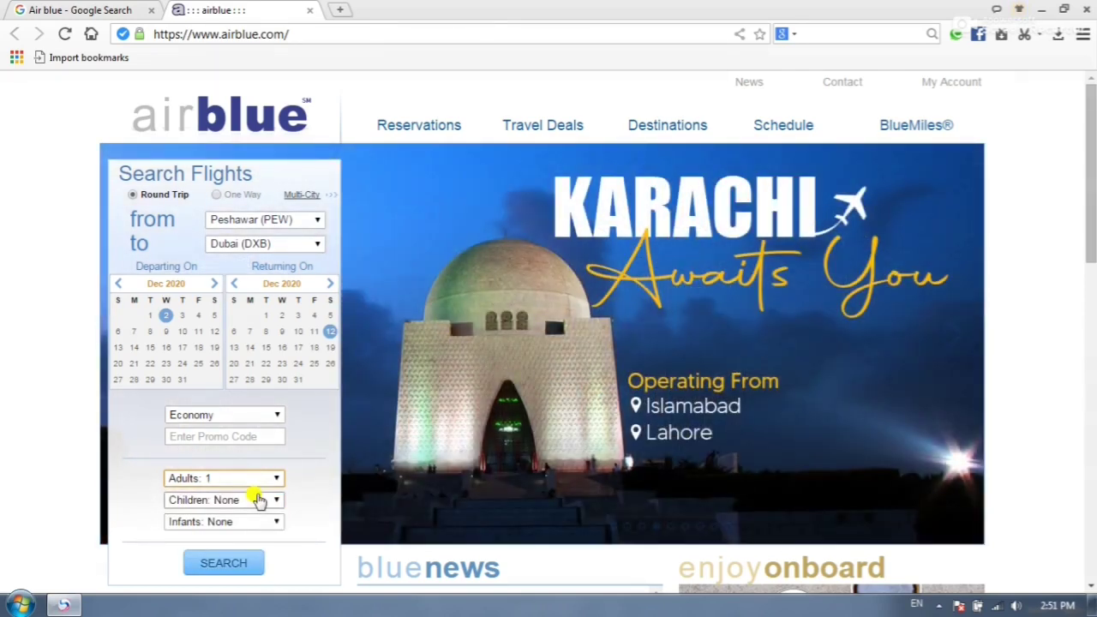
pyautogui.click(257, 502)
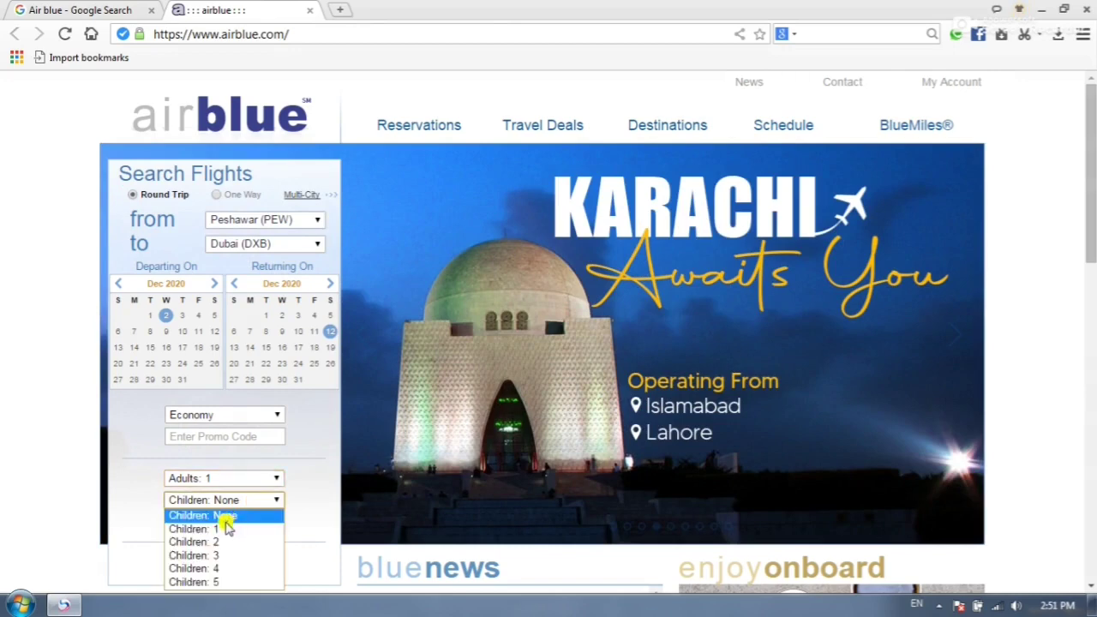
pyautogui.click(259, 516)
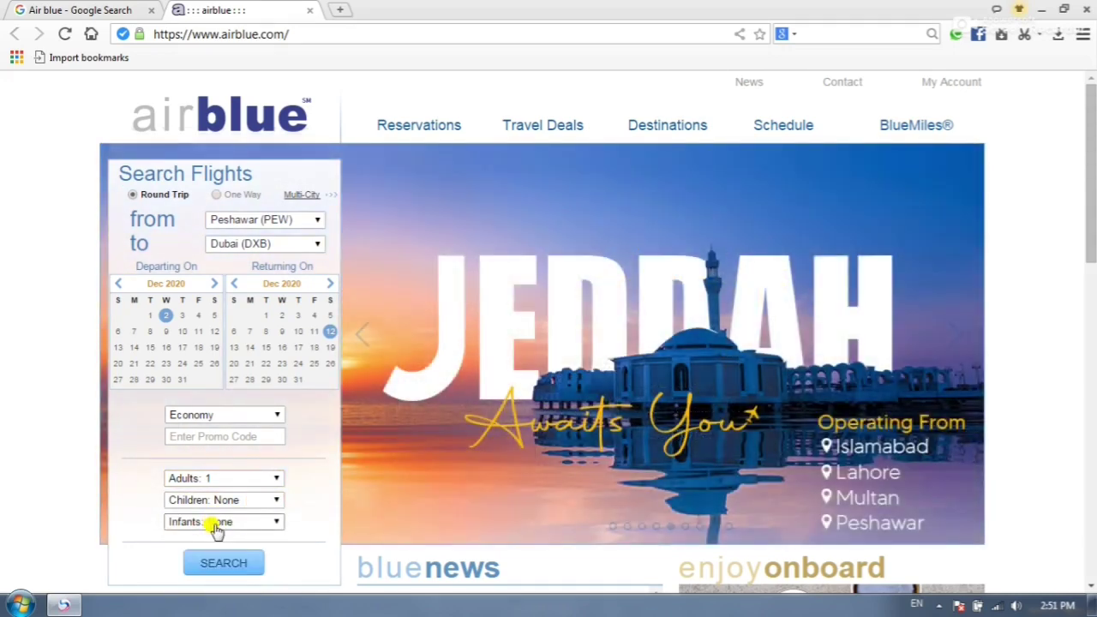
pyautogui.click(215, 524)
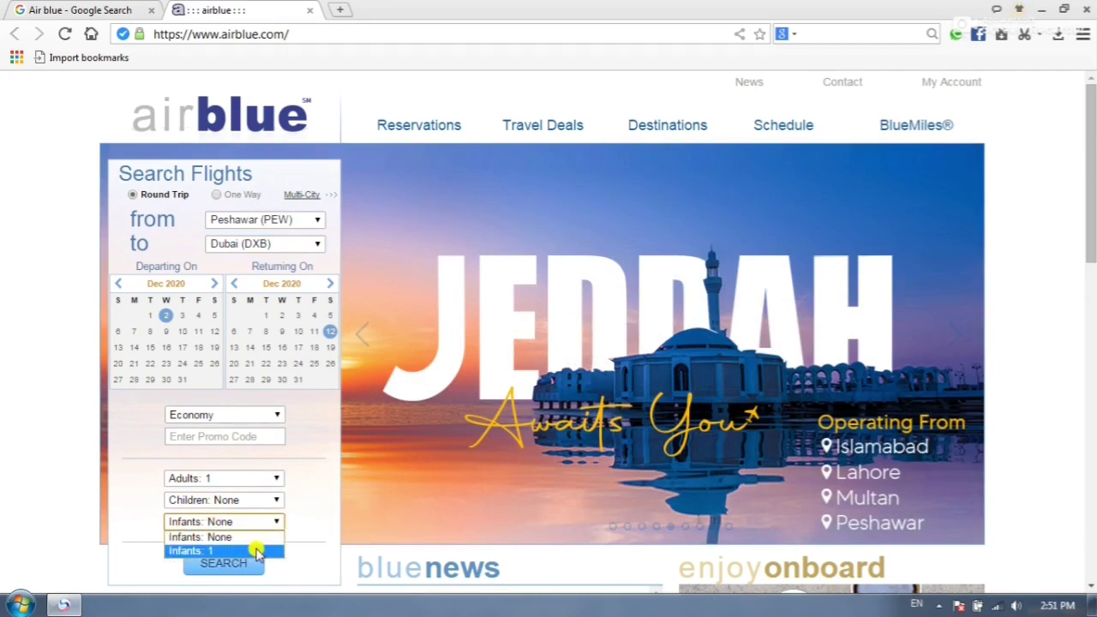
pyautogui.click(262, 536)
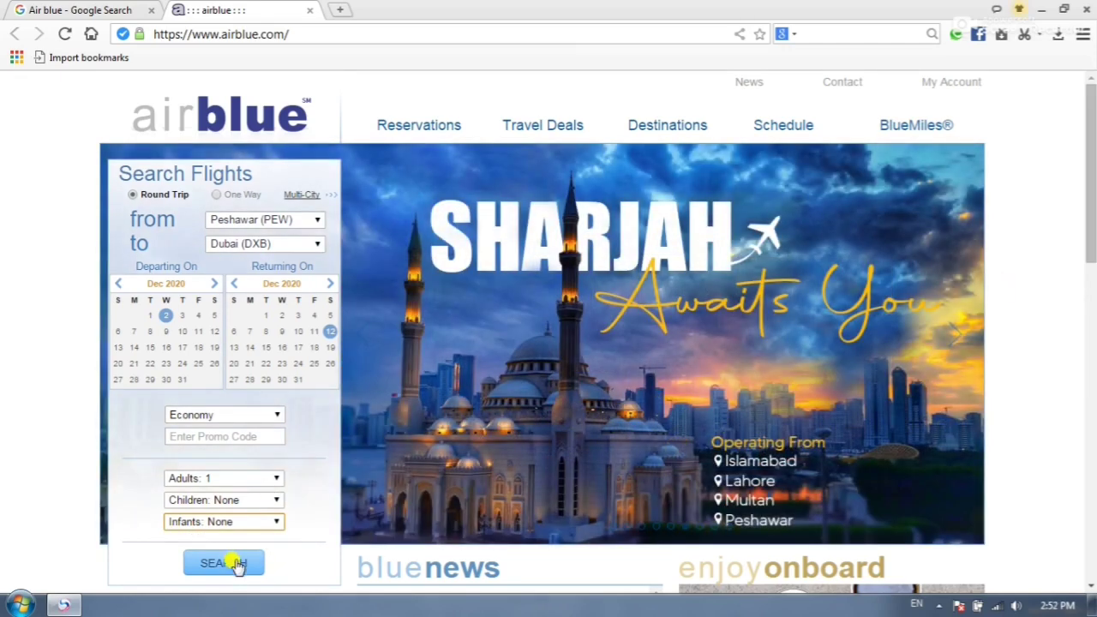
# - Search flights and review PA-610 and PA-611 with their Value, Flexi and Xtra fare details
pyautogui.click(237, 564)
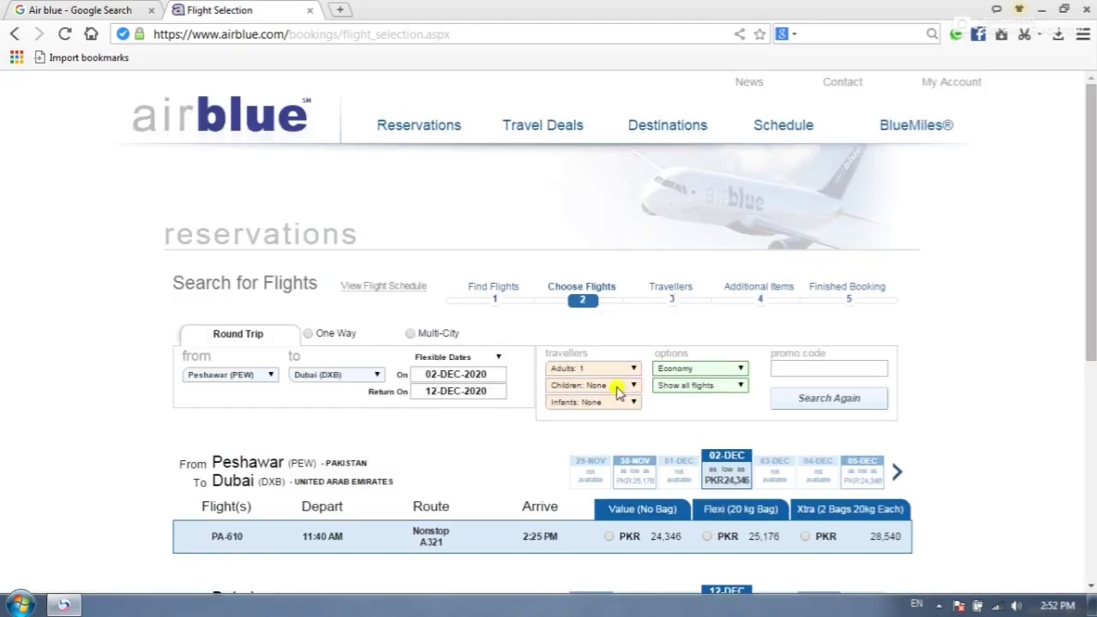
pyautogui.moveTo(1091, 102); pyautogui.dragTo(1092, 137)
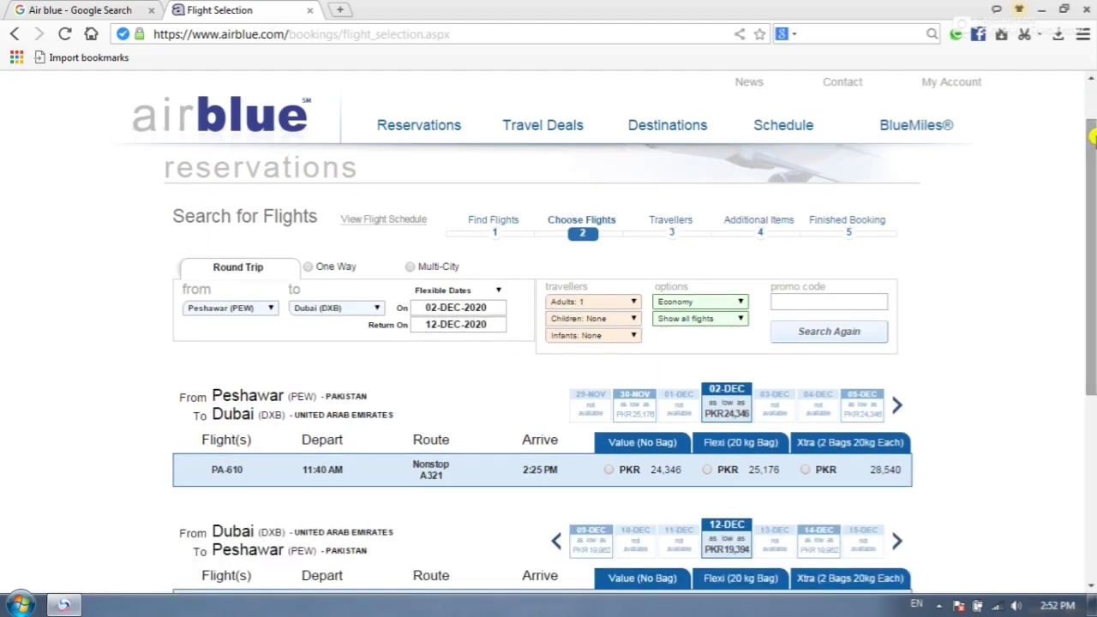
pyautogui.moveTo(1093, 138); pyautogui.dragTo(1093, 194)
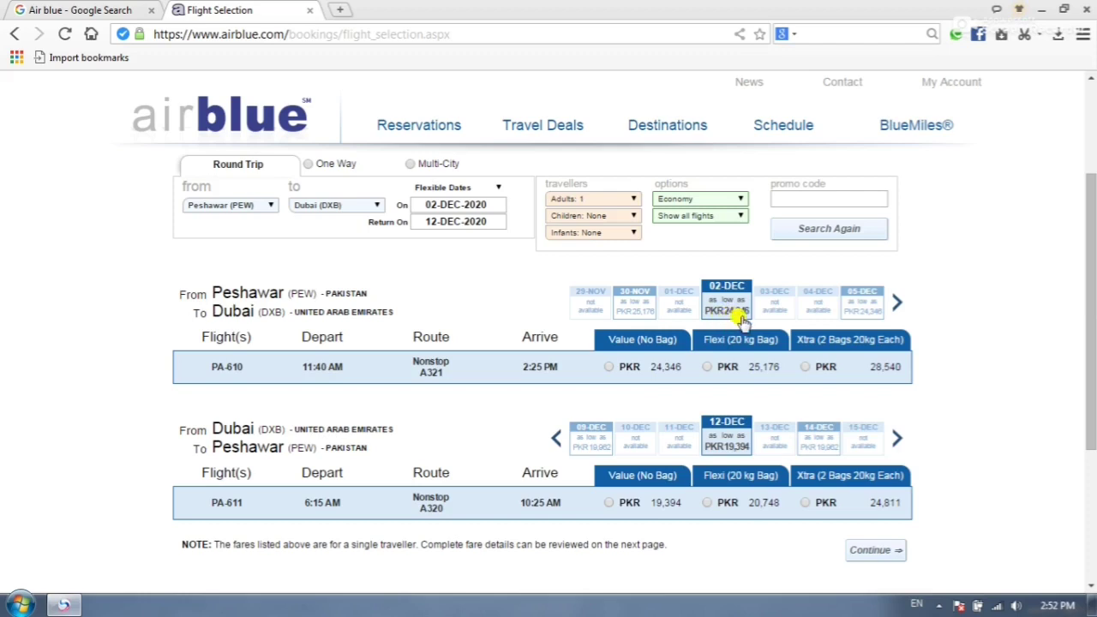
pyautogui.click(454, 405)
pyautogui.moveTo(623, 348)
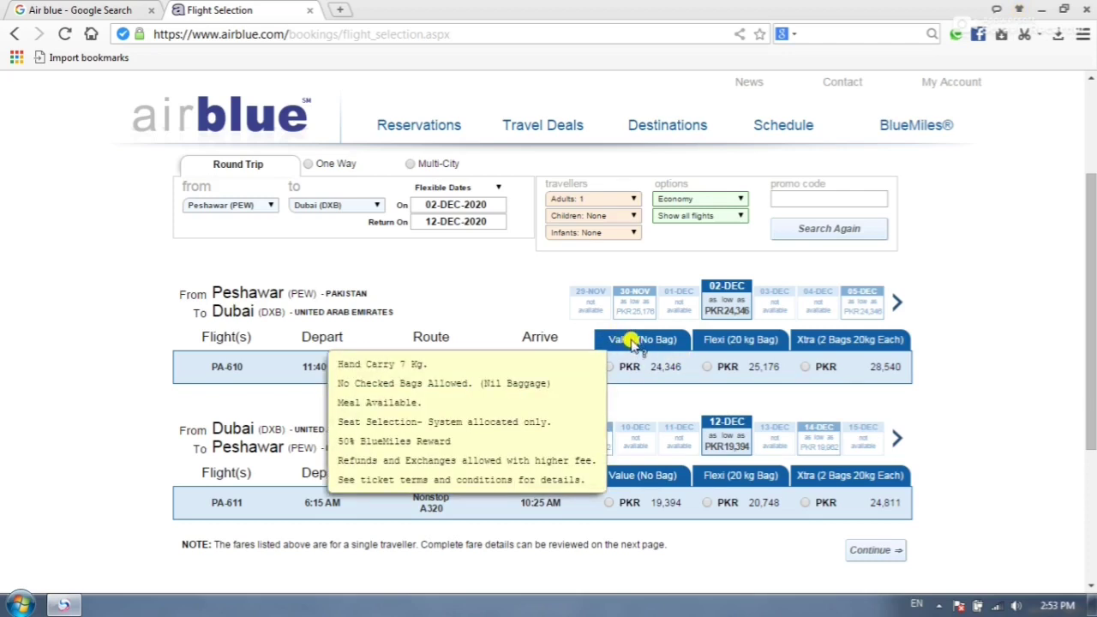
pyautogui.moveTo(717, 342)
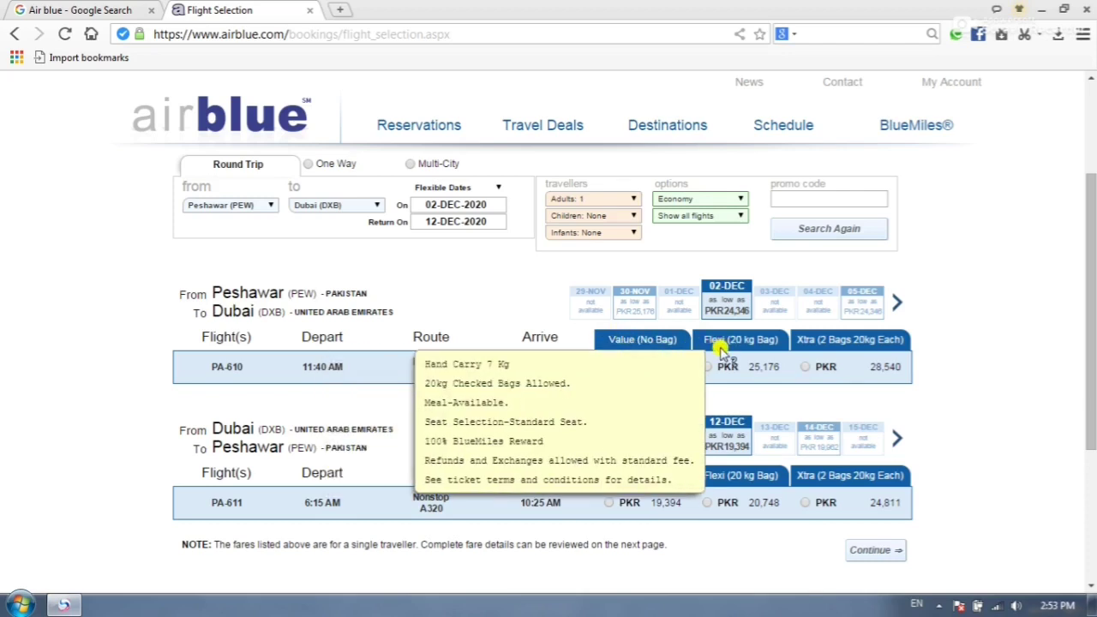
pyautogui.moveTo(810, 343)
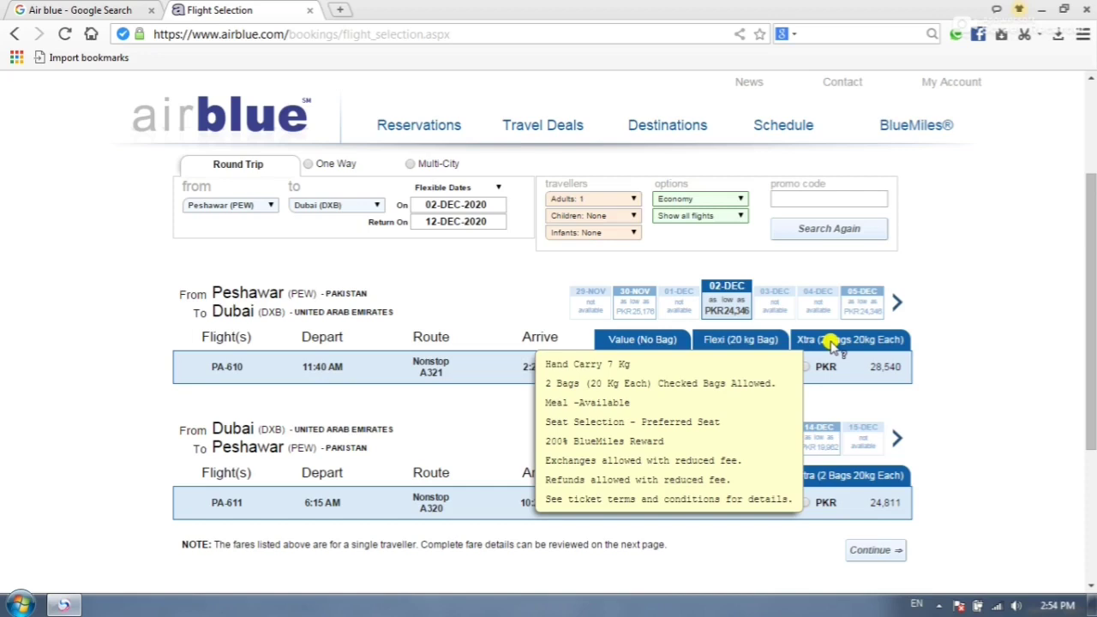
pyautogui.moveTo(608, 370)
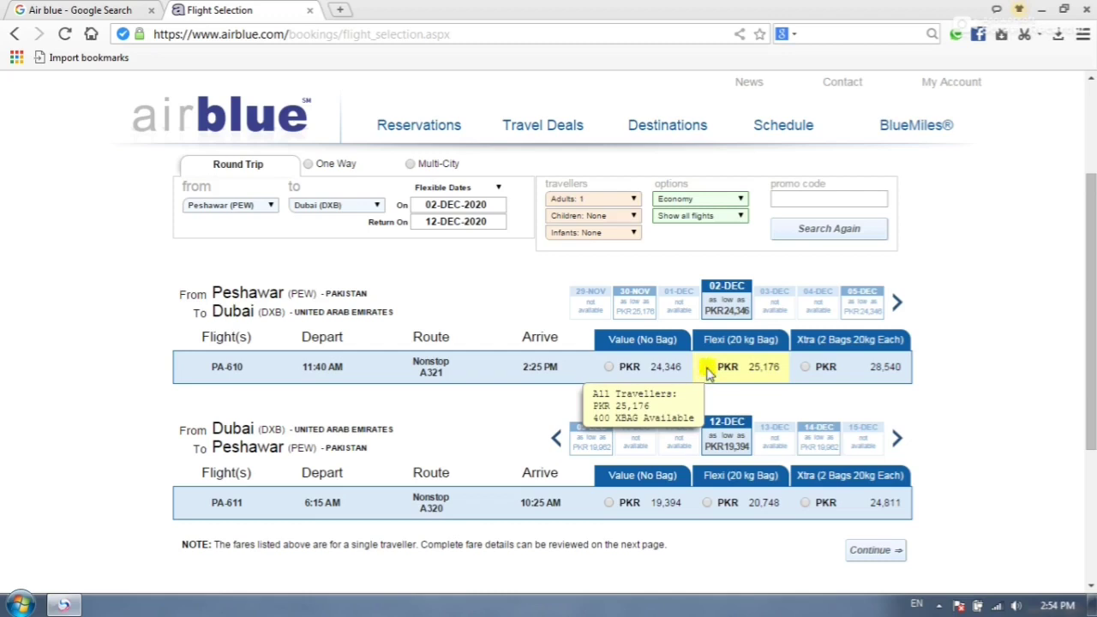
# - Select the Flexi fare for PA-610 and return PA-611, then continue to Confirm Flights
pyautogui.click(708, 370)
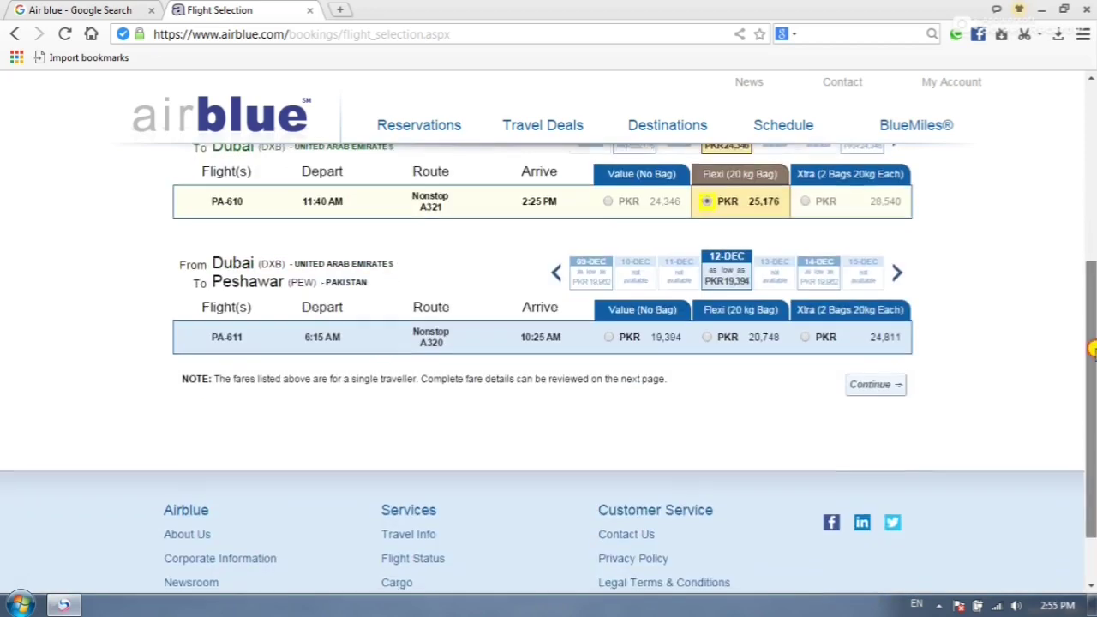
pyautogui.moveTo(1093, 266); pyautogui.dragTo(1093, 359)
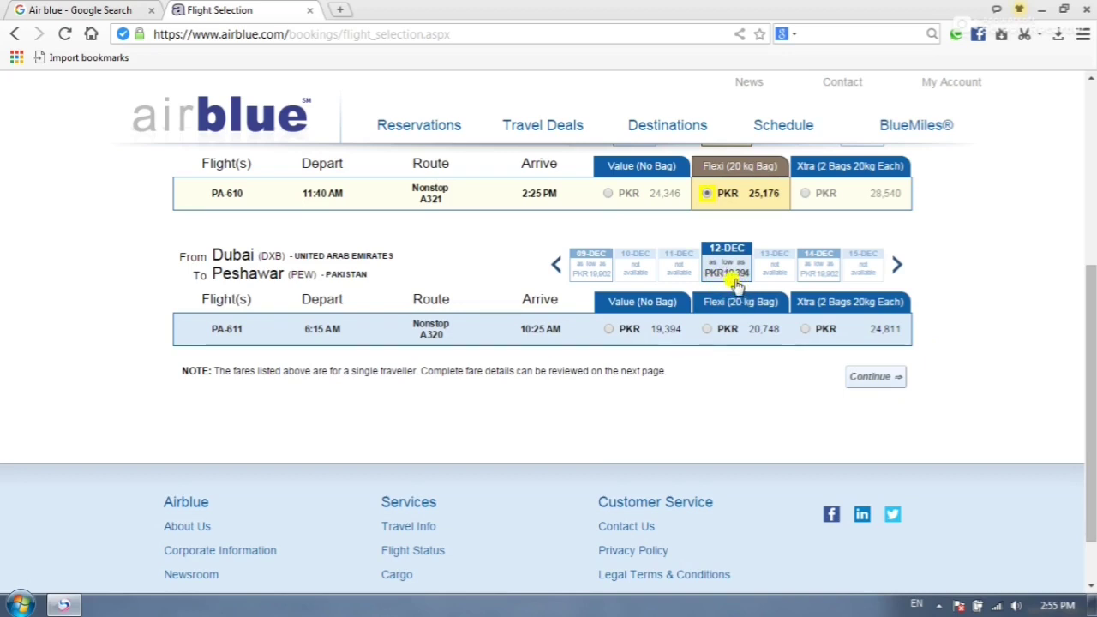
pyautogui.moveTo(717, 330)
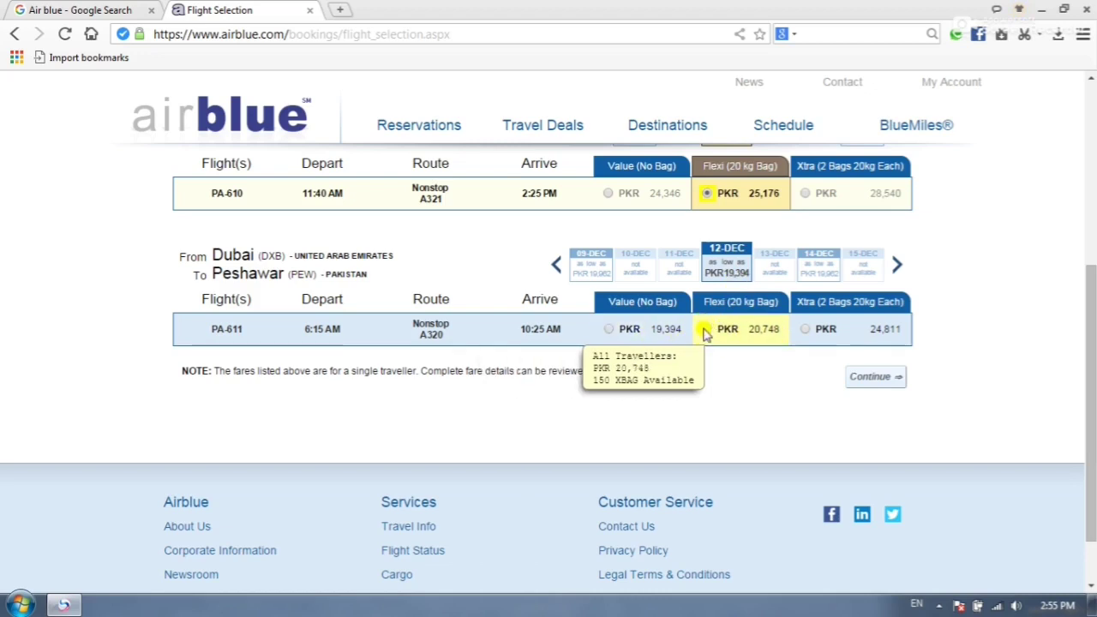
pyautogui.click(707, 333)
pyautogui.scroll(-2, 1079, 319)
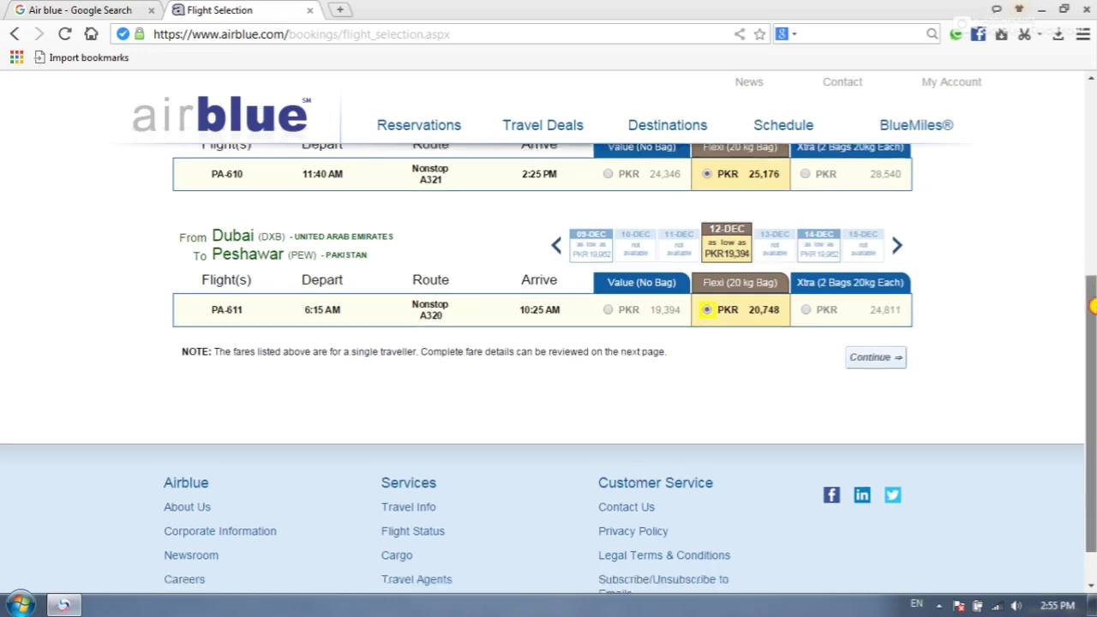
pyautogui.click(864, 316)
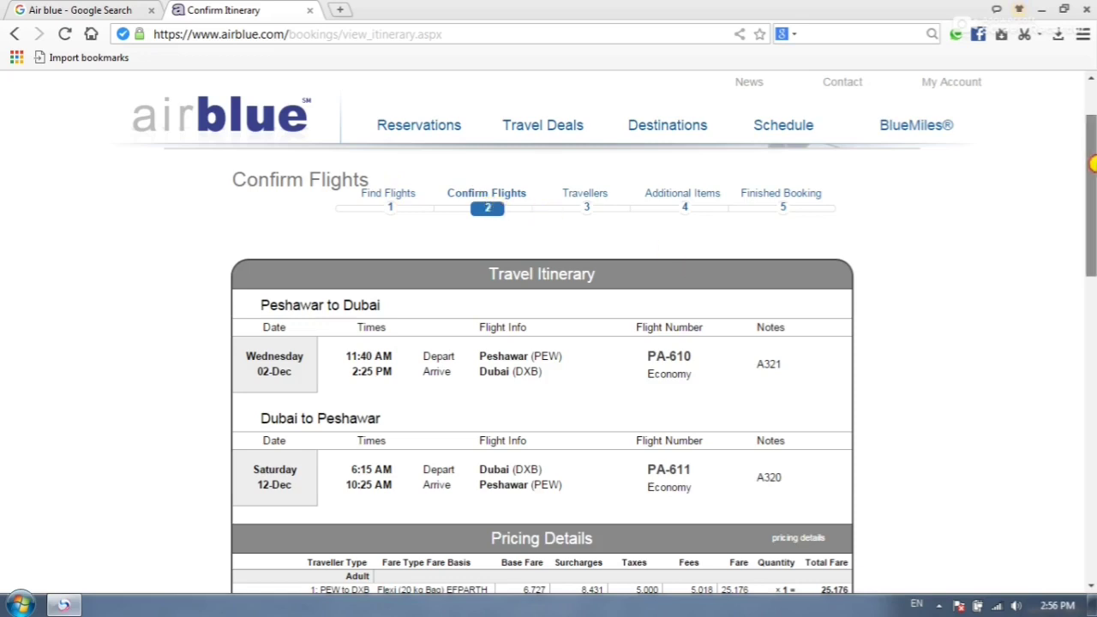
pyautogui.scroll(-1, 696, 185)
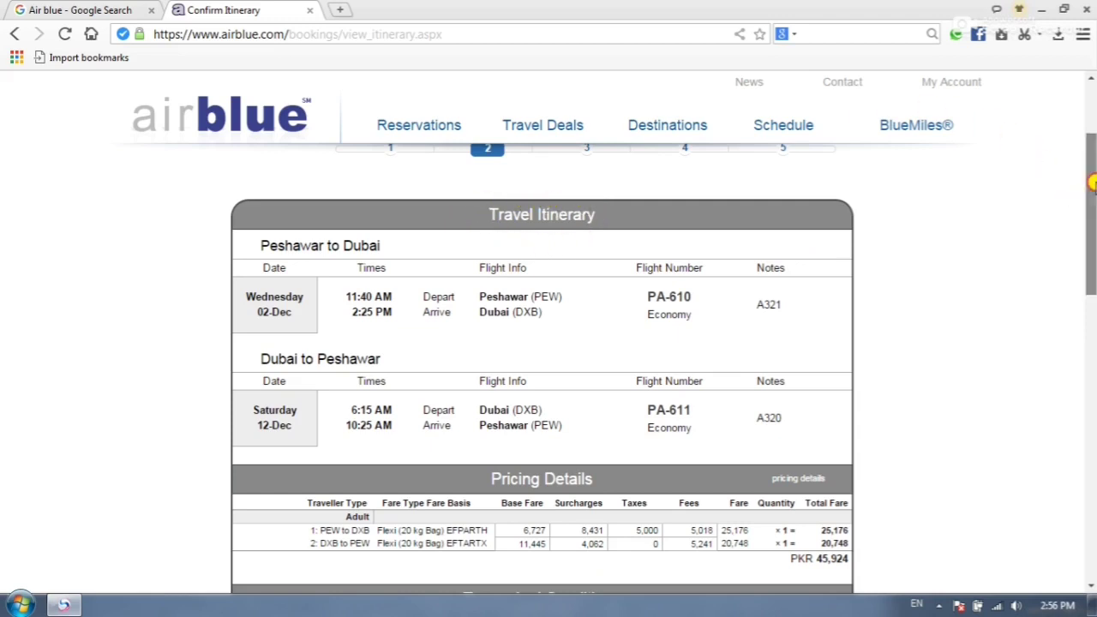
pyautogui.moveTo(1090, 188); pyautogui.dragTo(1090, 208)
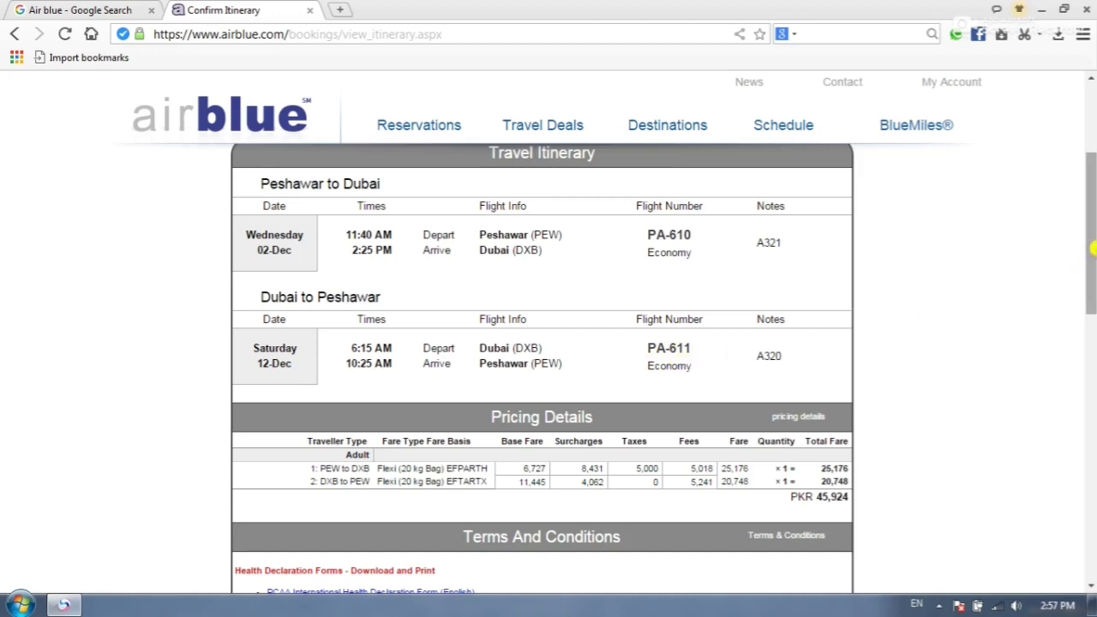
pyautogui.scroll(-1, 1093, 242)
pyautogui.scroll(1, 1093, 242)
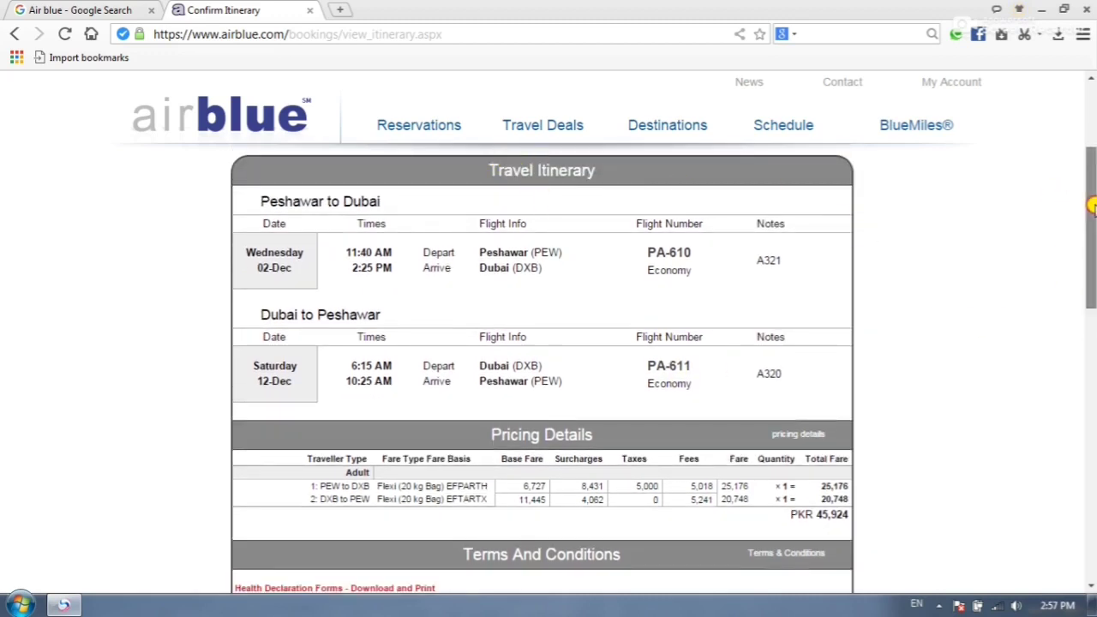
pyautogui.moveTo(1093, 203); pyautogui.dragTo(1093, 264)
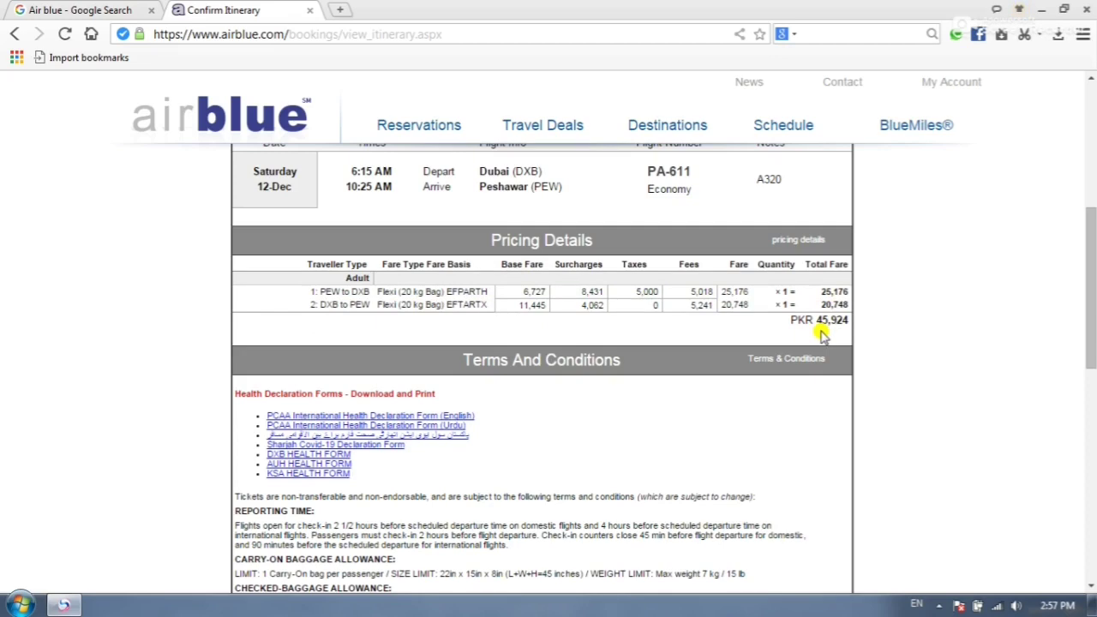
pyautogui.scroll(-3, 1088, 300)
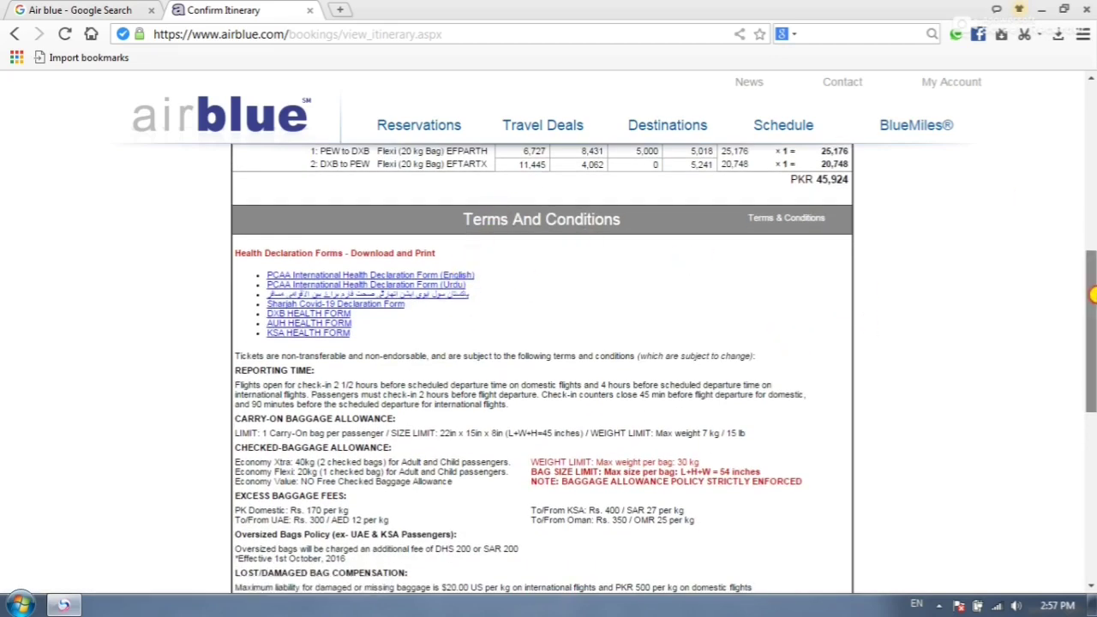
# - Agree to the terms and conditions for the PKR 45,924 booking and continue to traveller details
pyautogui.moveTo(1090, 294); pyautogui.dragTo(1092, 459)
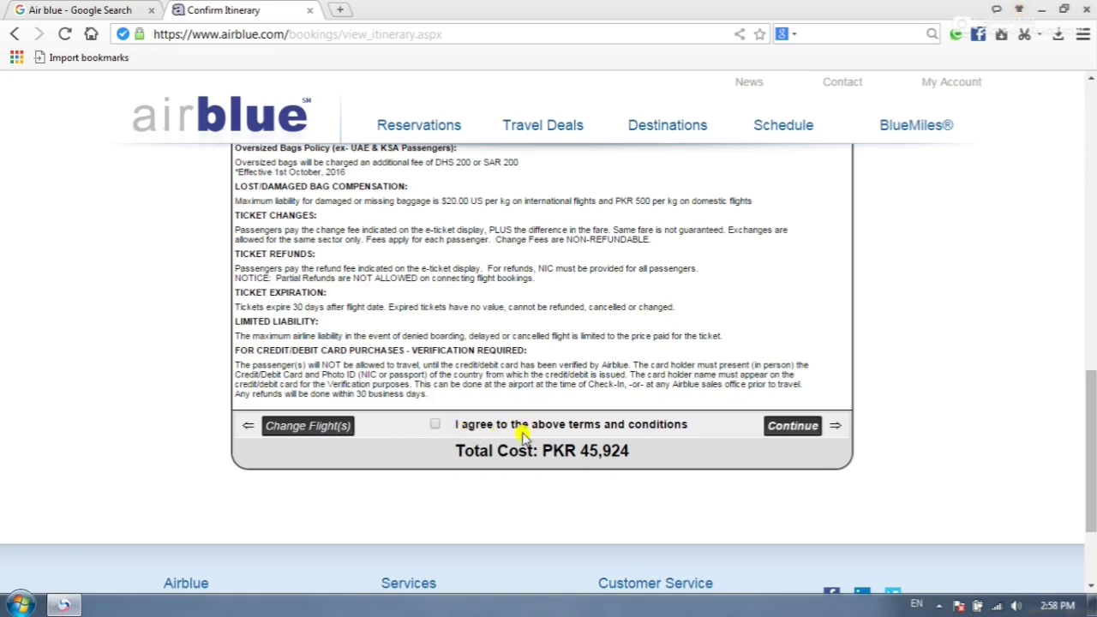
pyautogui.click(435, 427)
pyautogui.click(795, 429)
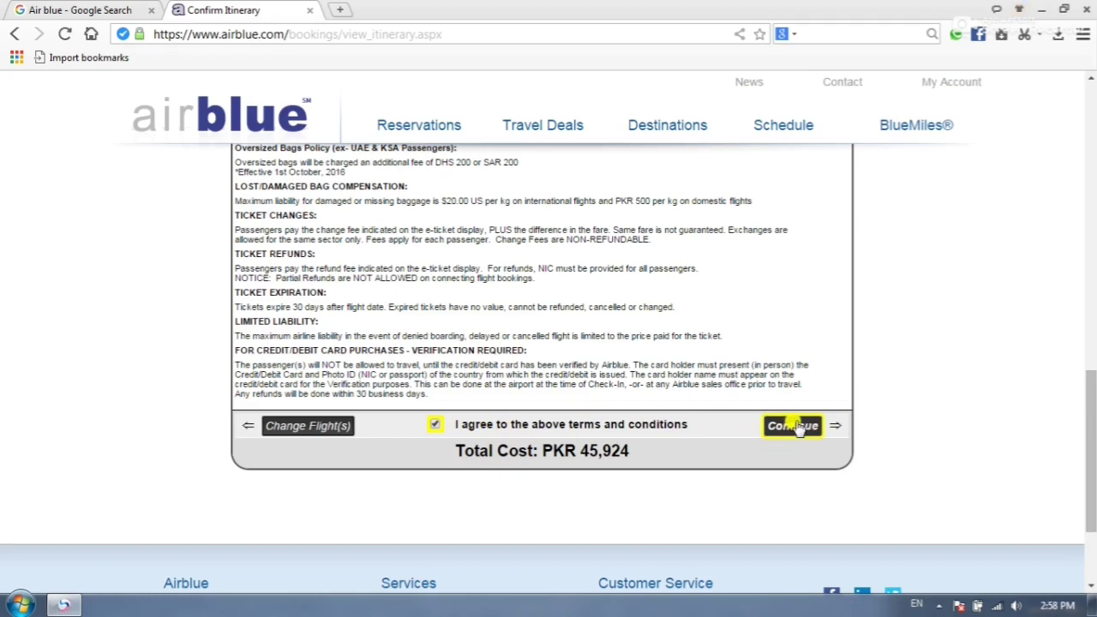
pyautogui.click(795, 433)
pyautogui.click(794, 429)
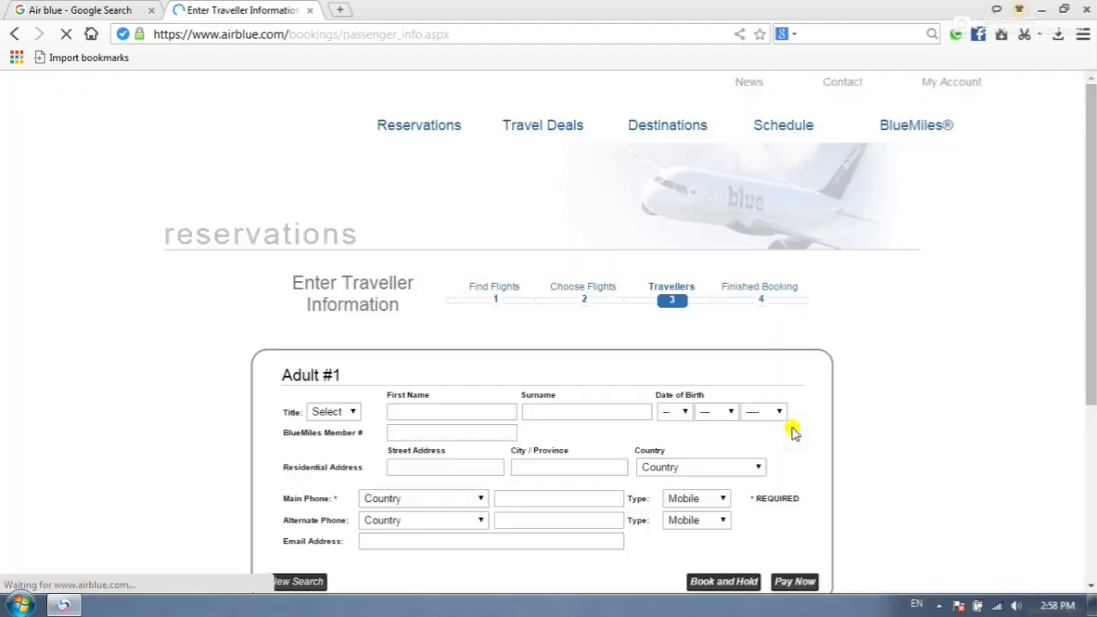
# - Set Adult #1's title to Mr and enter the traveller's first name and surname
pyautogui.scroll(-1, 1094, 294)
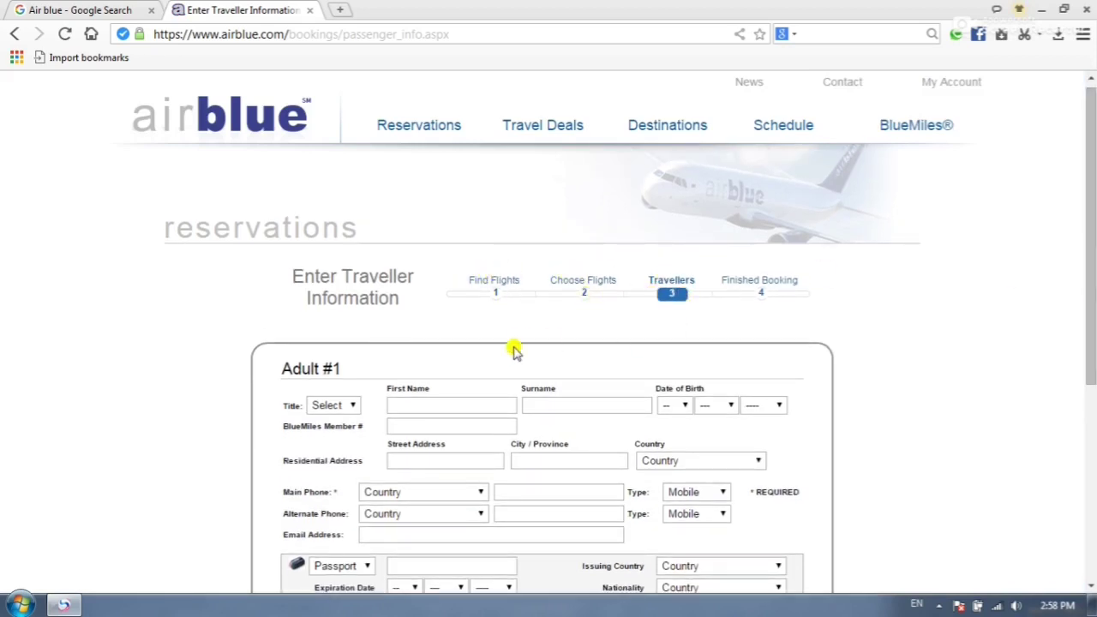
pyautogui.scroll(-1, 1092, 283)
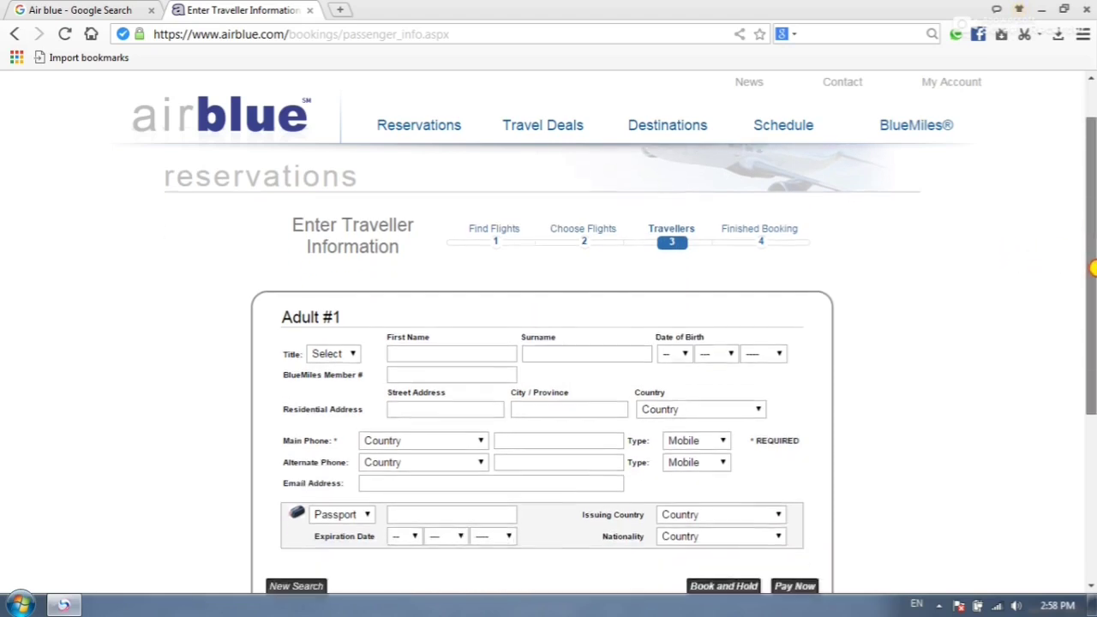
pyautogui.click(353, 345)
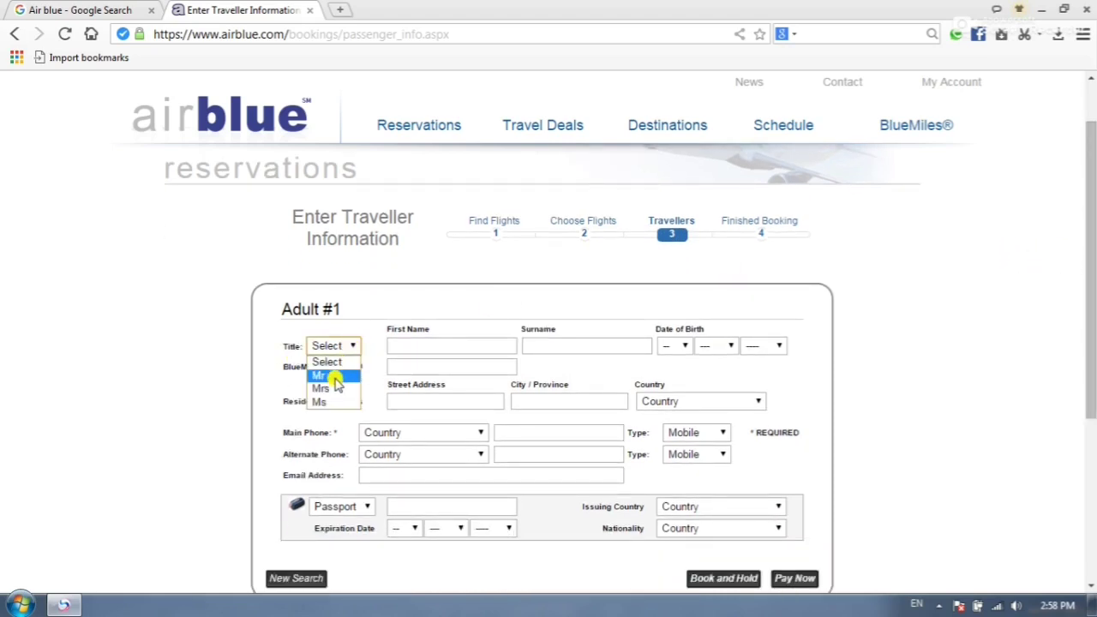
pyautogui.click(334, 375)
pyautogui.click(431, 343)
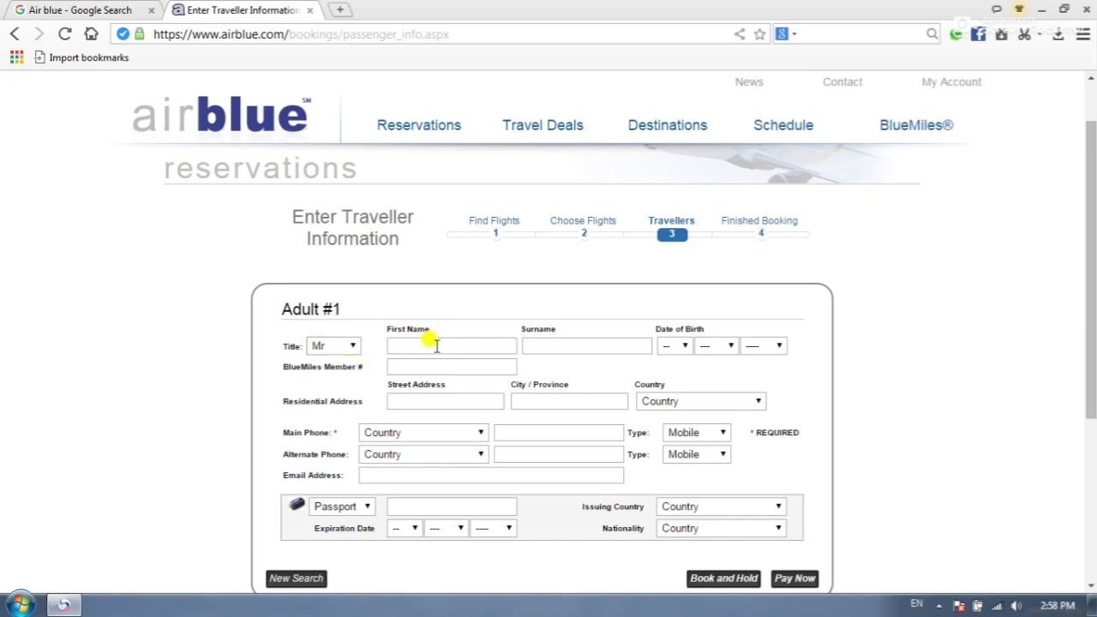
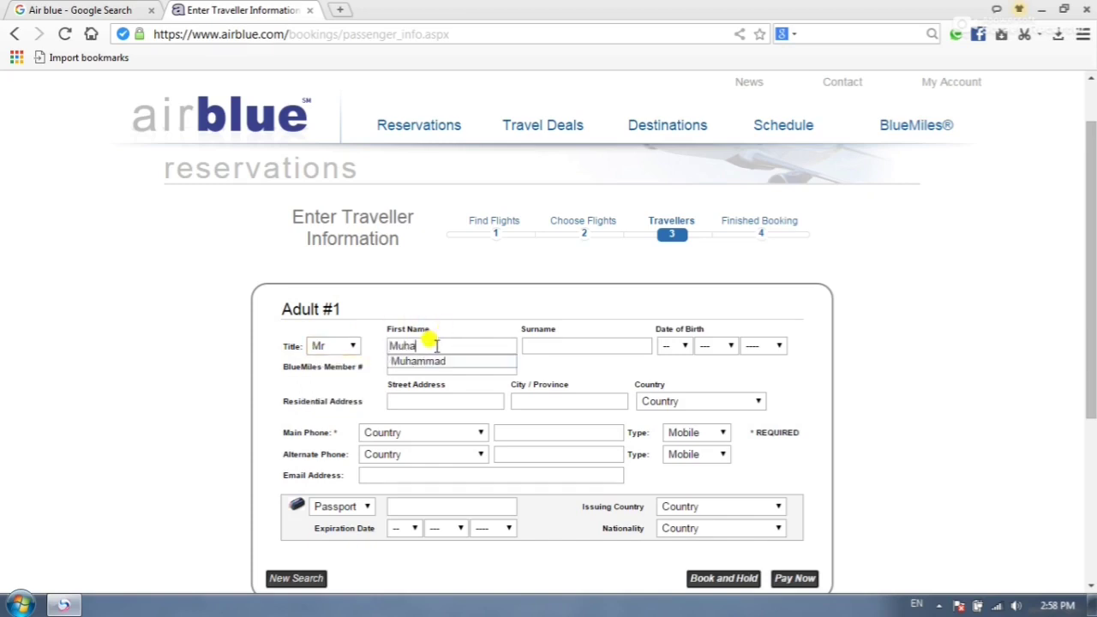
pyautogui.click(544, 345)
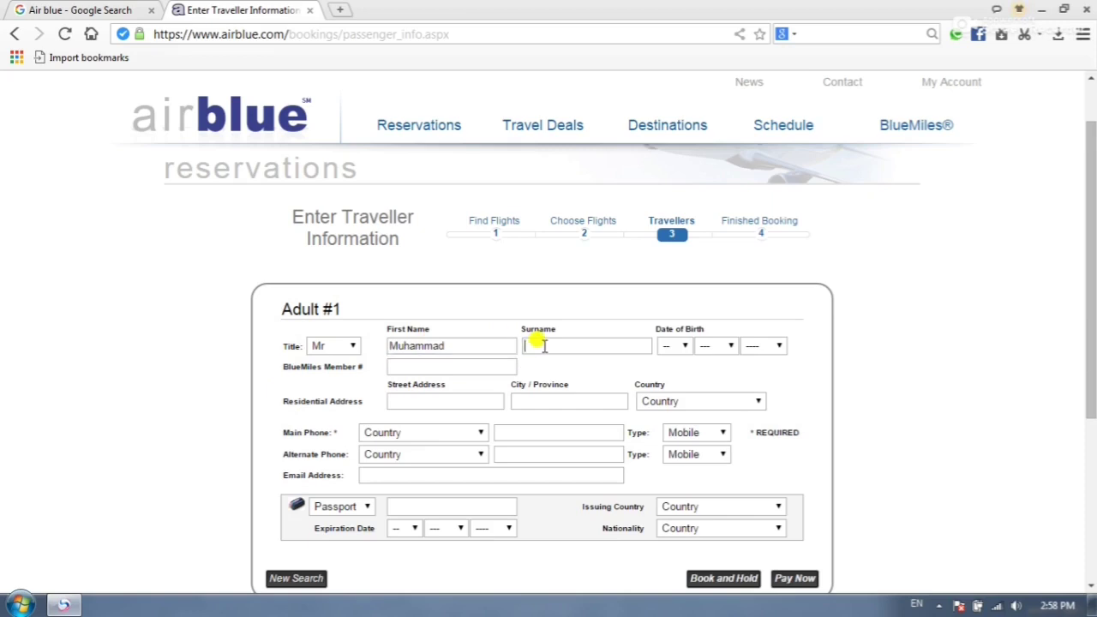
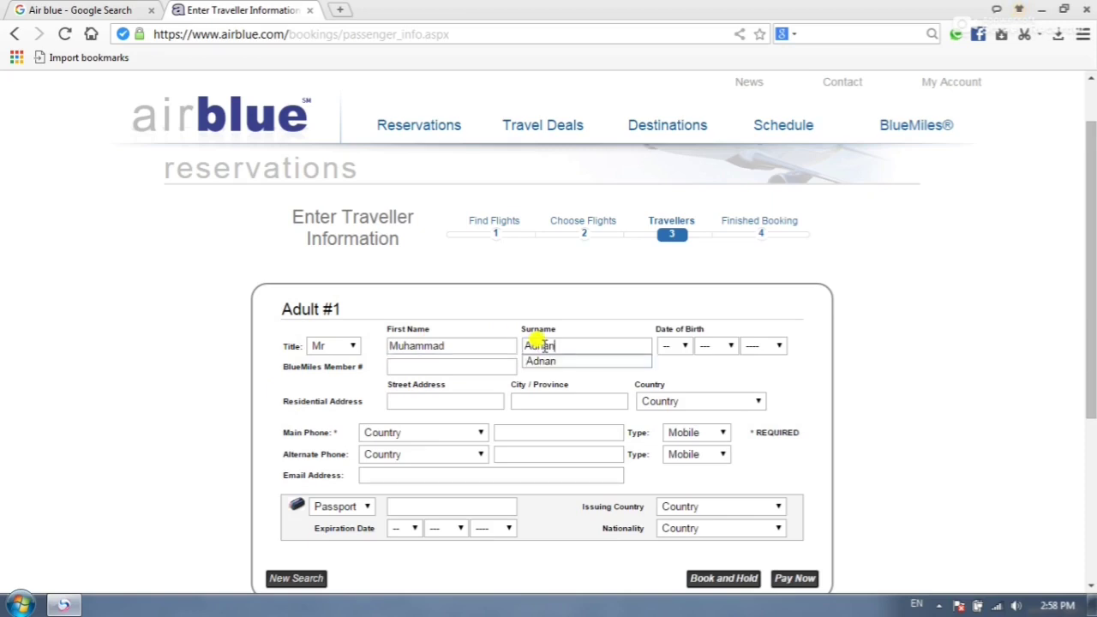
# - Set the traveller's date of birth to 01 Jan 1993
pyautogui.click(677, 345)
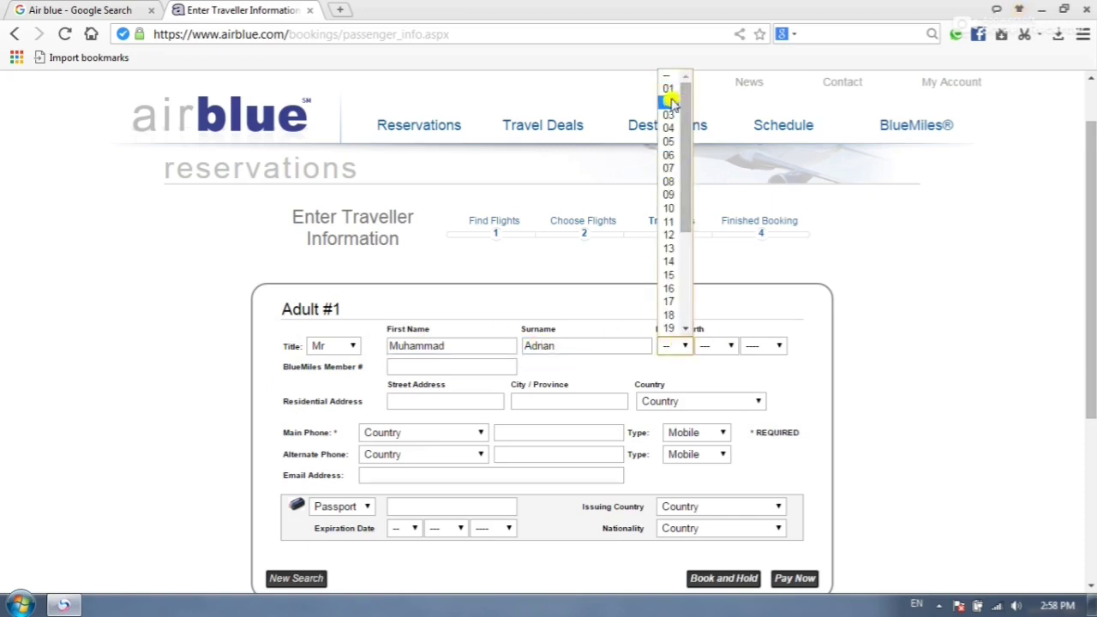
pyautogui.click(673, 88)
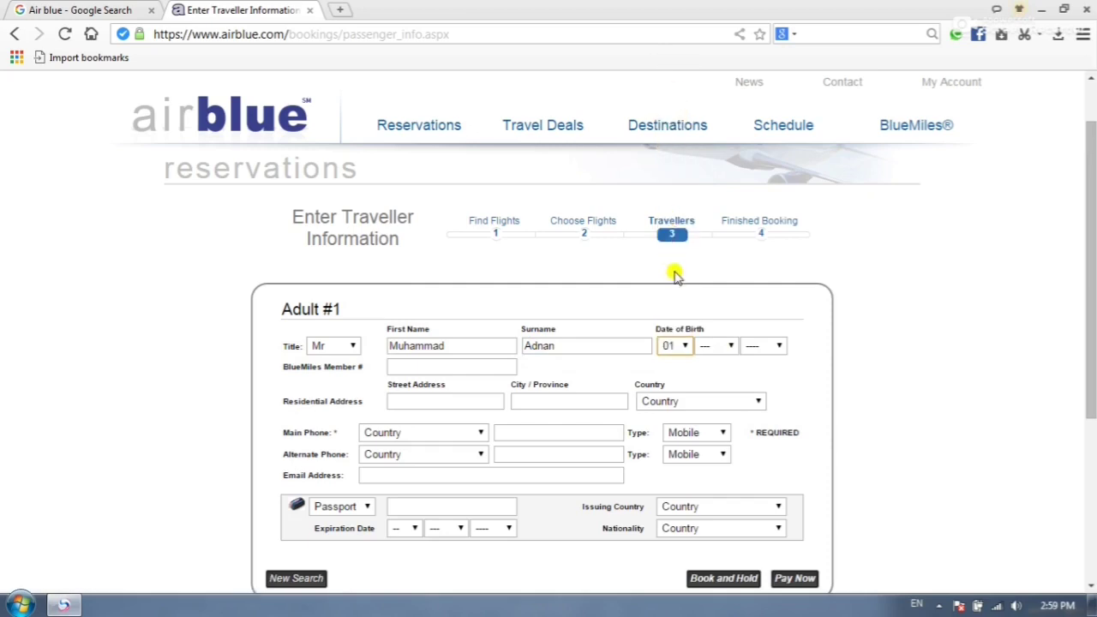
pyautogui.click(722, 352)
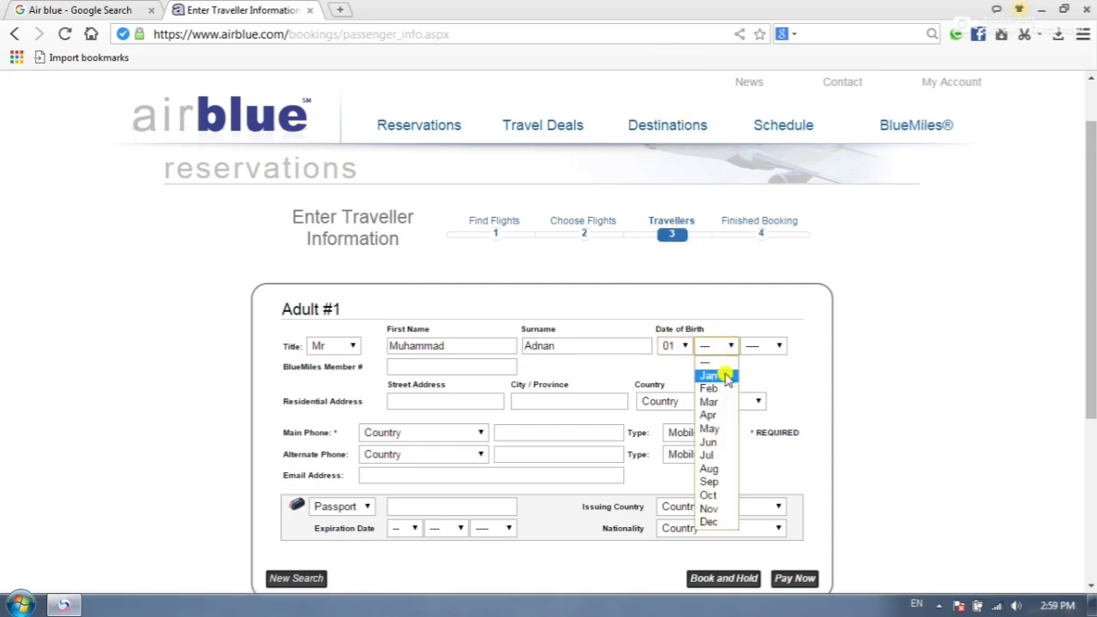
pyautogui.click(711, 376)
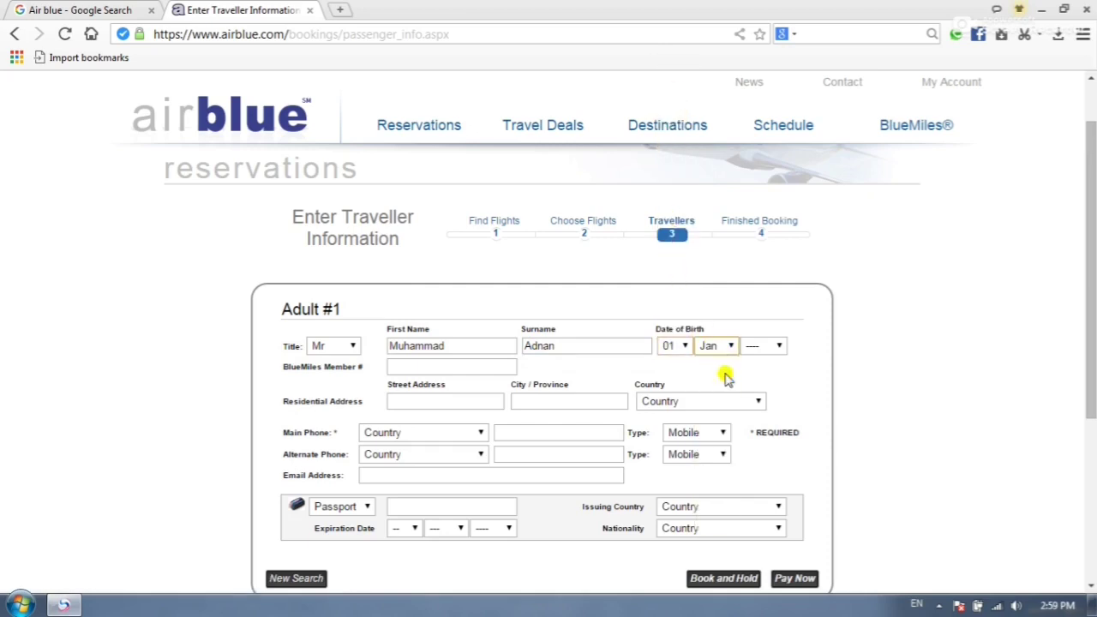
pyautogui.click(777, 347)
pyautogui.moveTo(782, 93); pyautogui.dragTo(783, 129)
pyautogui.click(751, 269)
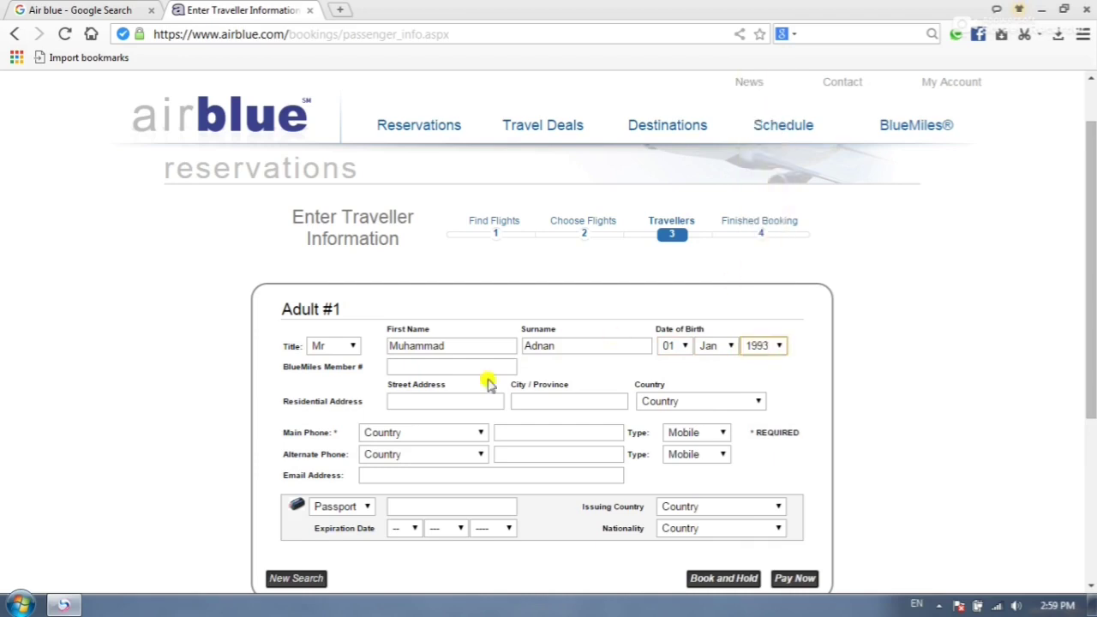
# - Enter the traveller's street address, KPK as city/province and PAKISTAN as residence country
pyautogui.click(415, 397)
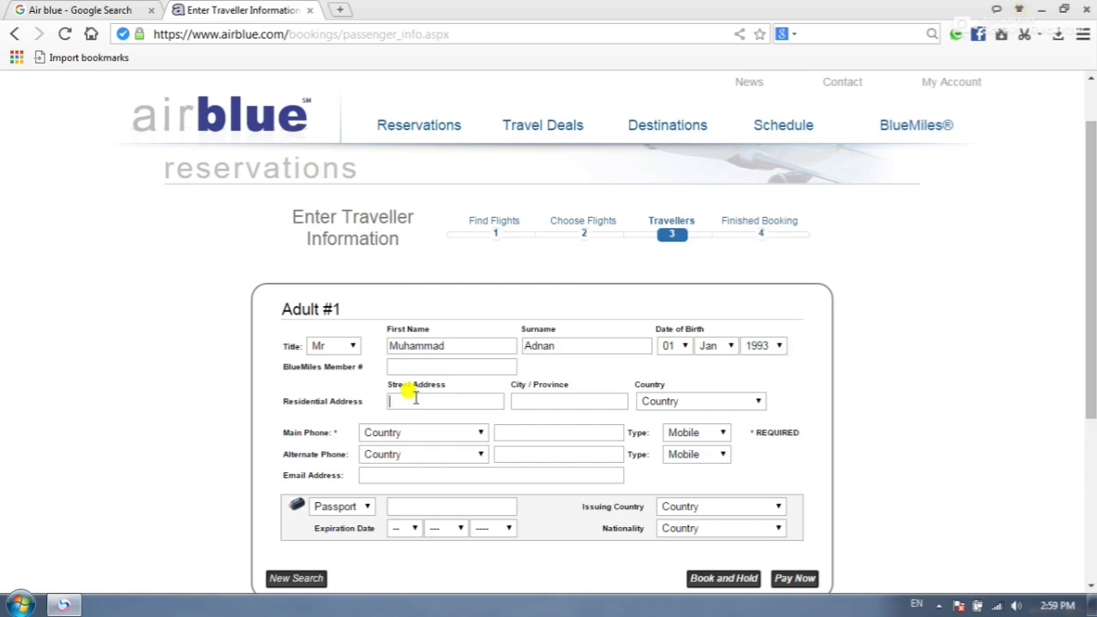
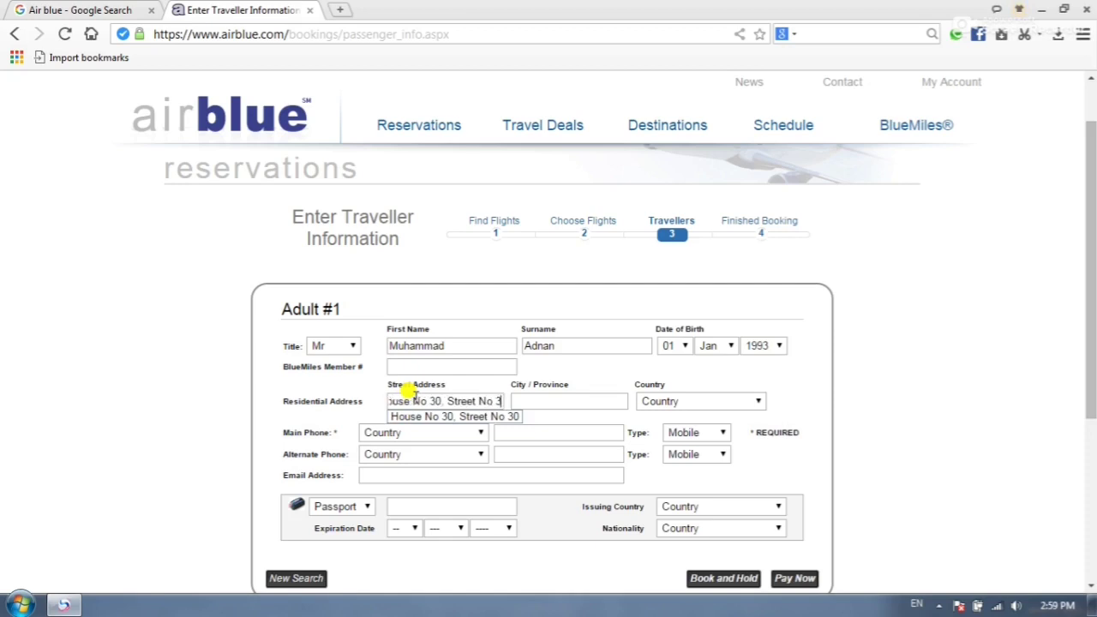
pyautogui.click(592, 401)
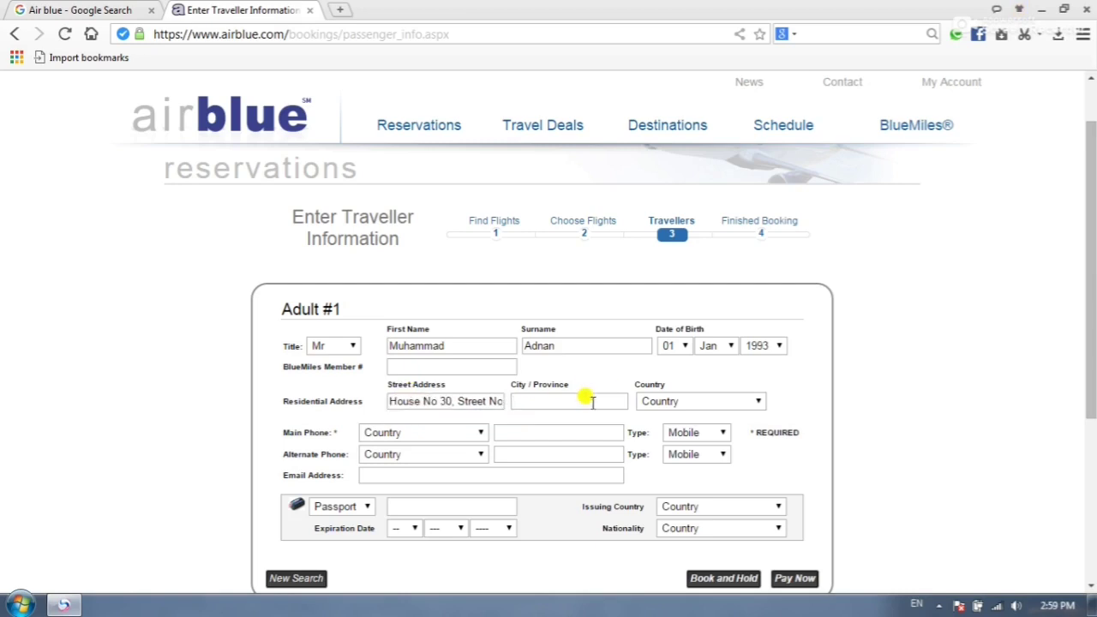
pyautogui.write('KPK')
pyautogui.click(658, 402)
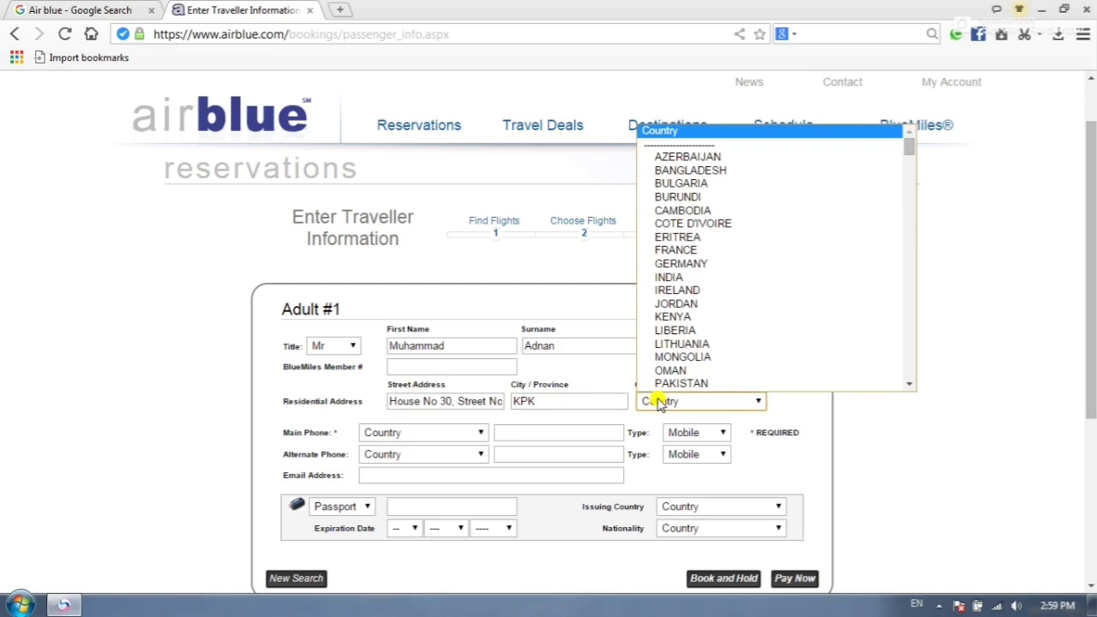
pyautogui.click(700, 383)
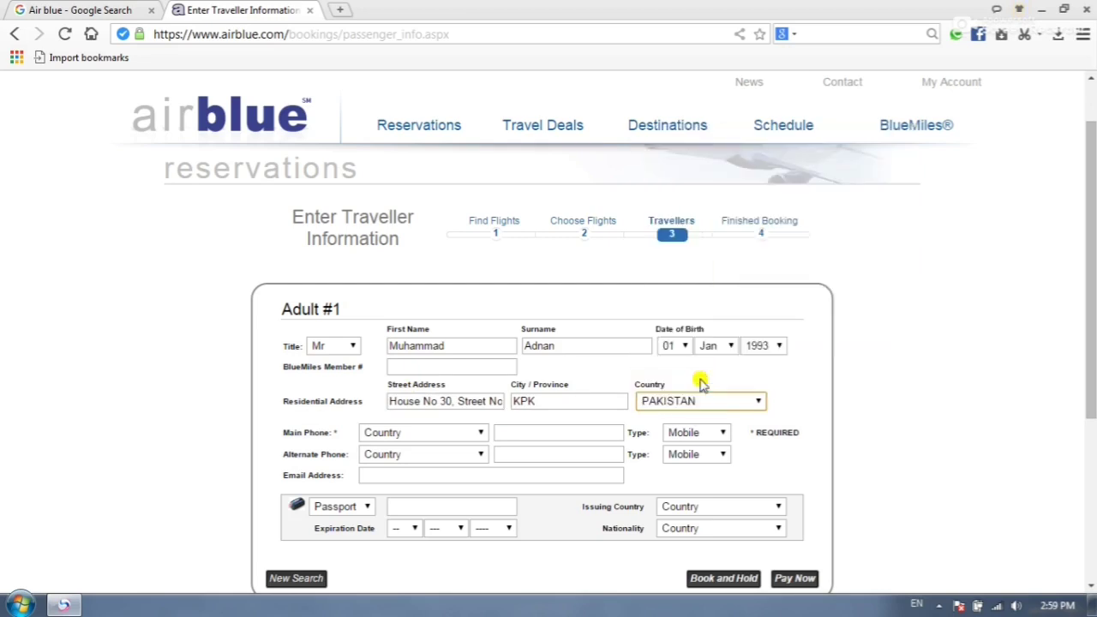
# - Enter the main phone number with PAKISTAN (+92) code and type Mobile
pyautogui.click(428, 433)
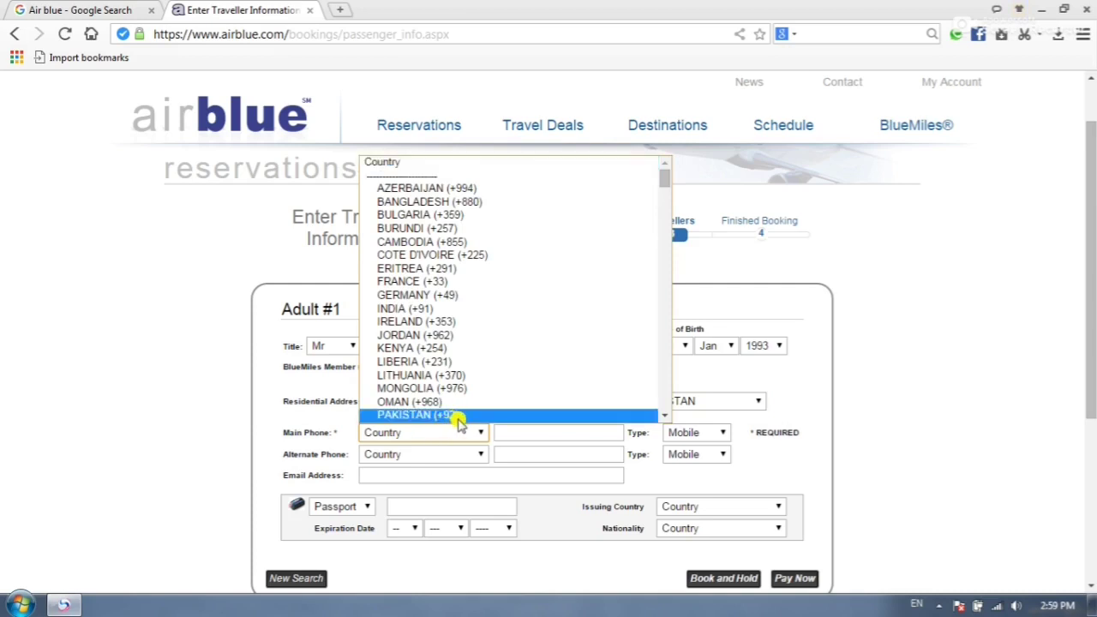
pyautogui.click(459, 419)
pyautogui.click(515, 431)
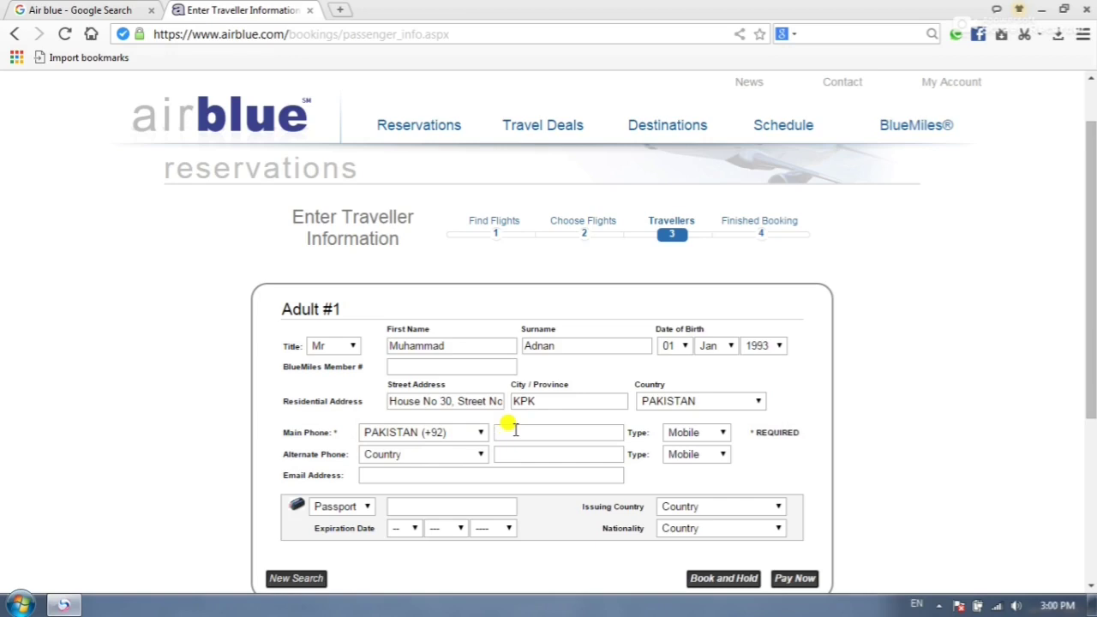
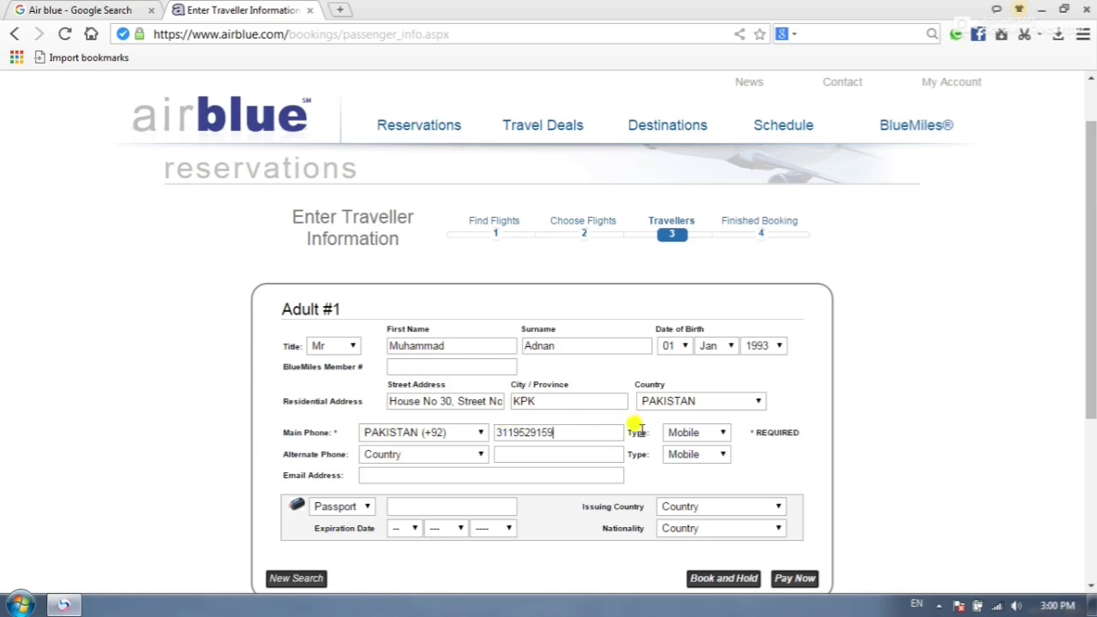
pyautogui.click(711, 434)
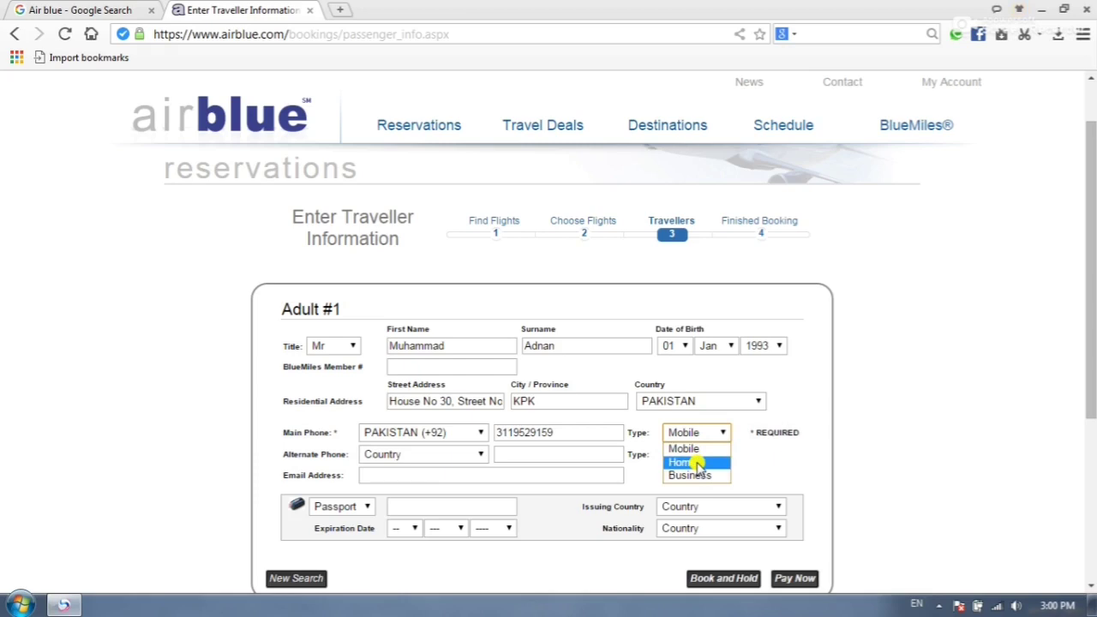
pyautogui.click(695, 448)
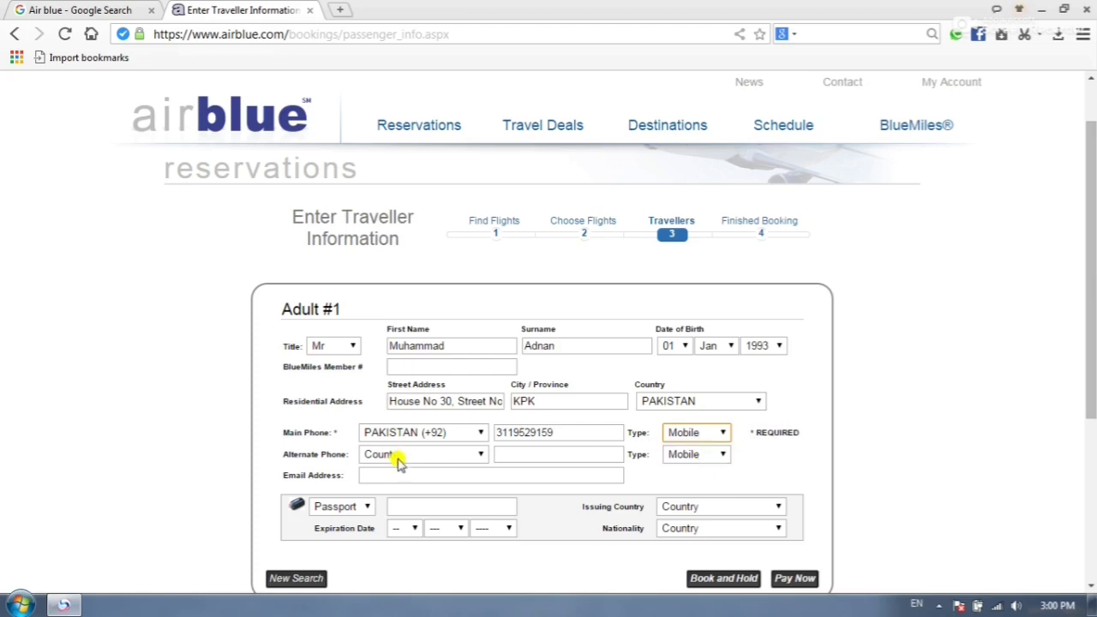
# - Add a PAKISTAN (+92) alternate phone number with type Mobile
pyautogui.click(397, 461)
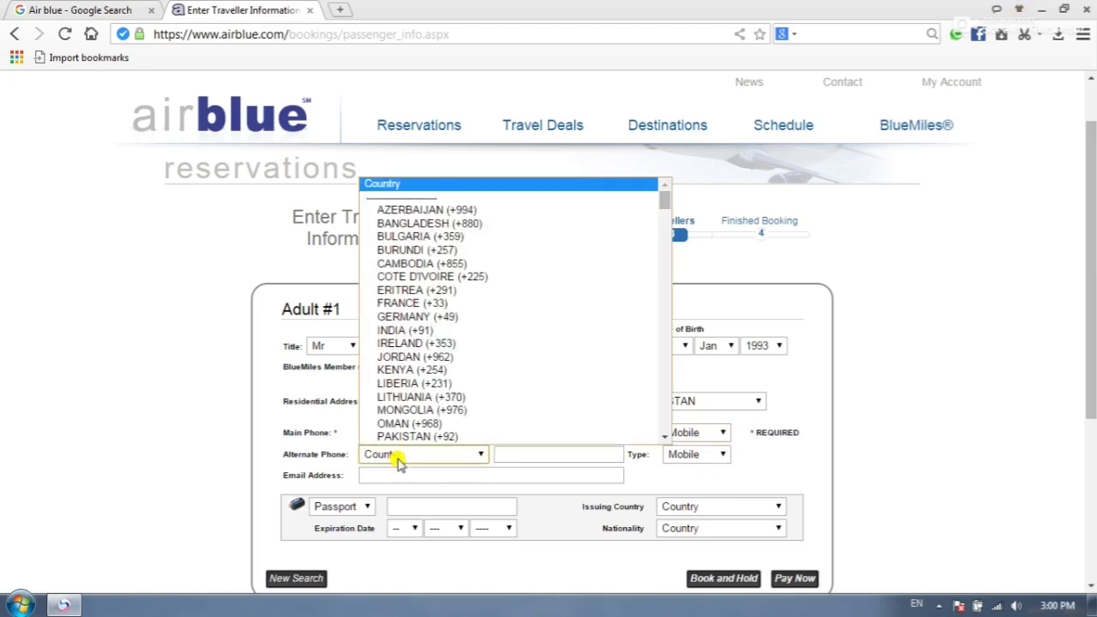
pyautogui.click(446, 438)
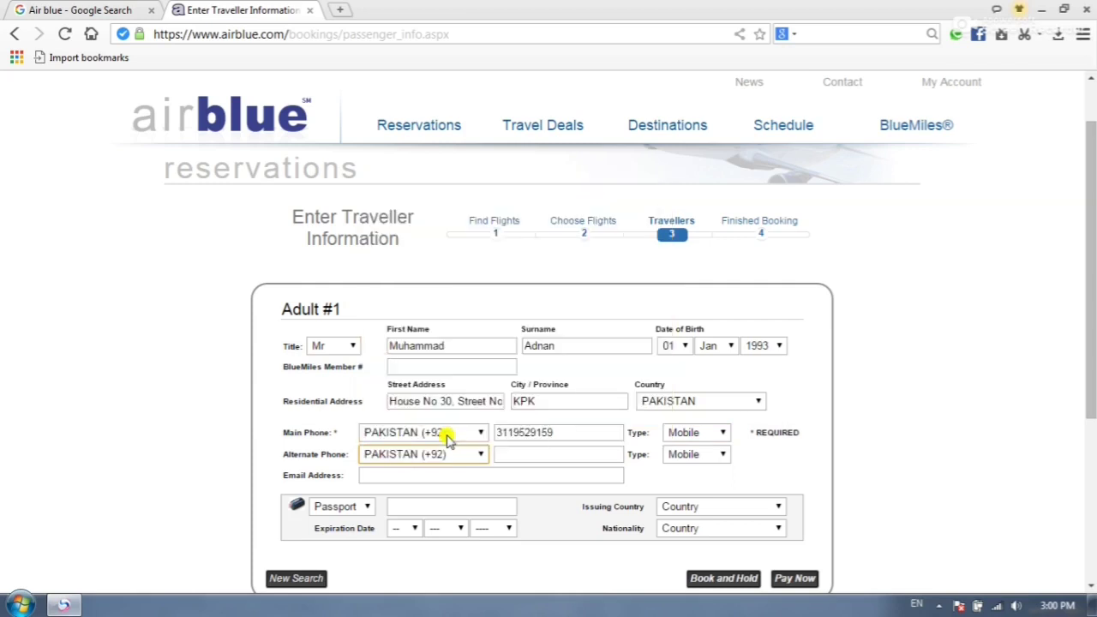
pyautogui.click(511, 455)
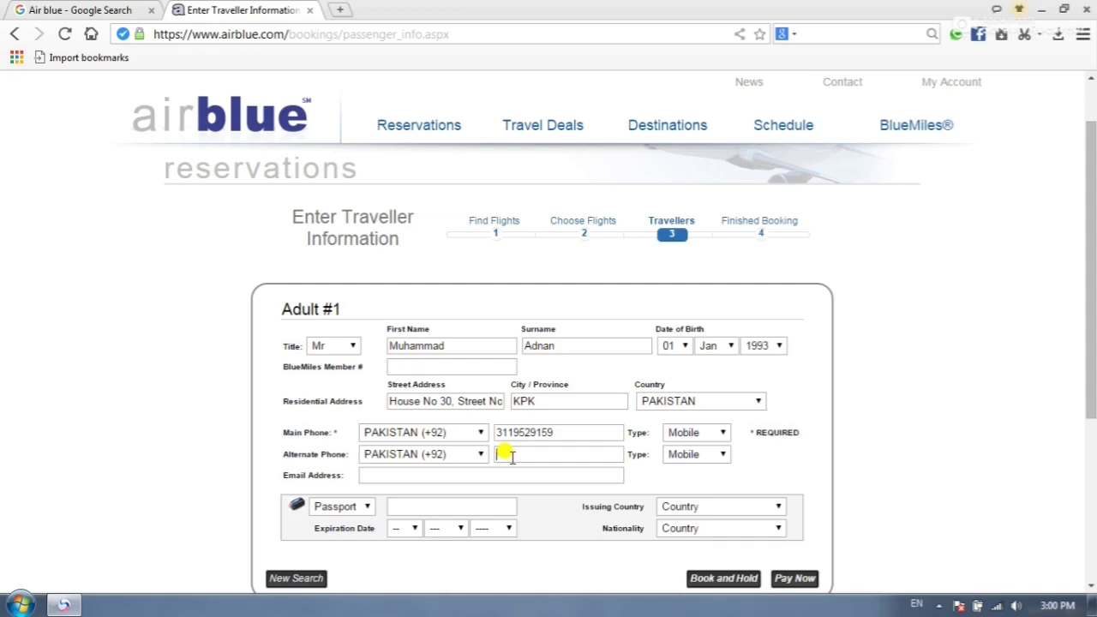
pyautogui.click(690, 456)
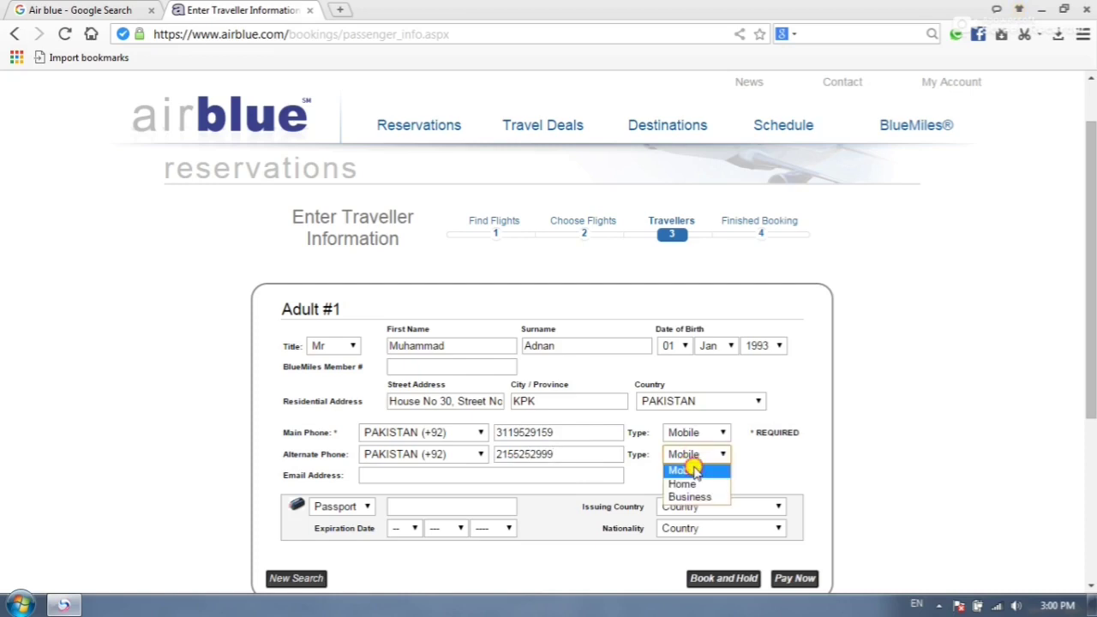
pyautogui.click(693, 469)
pyautogui.click(383, 477)
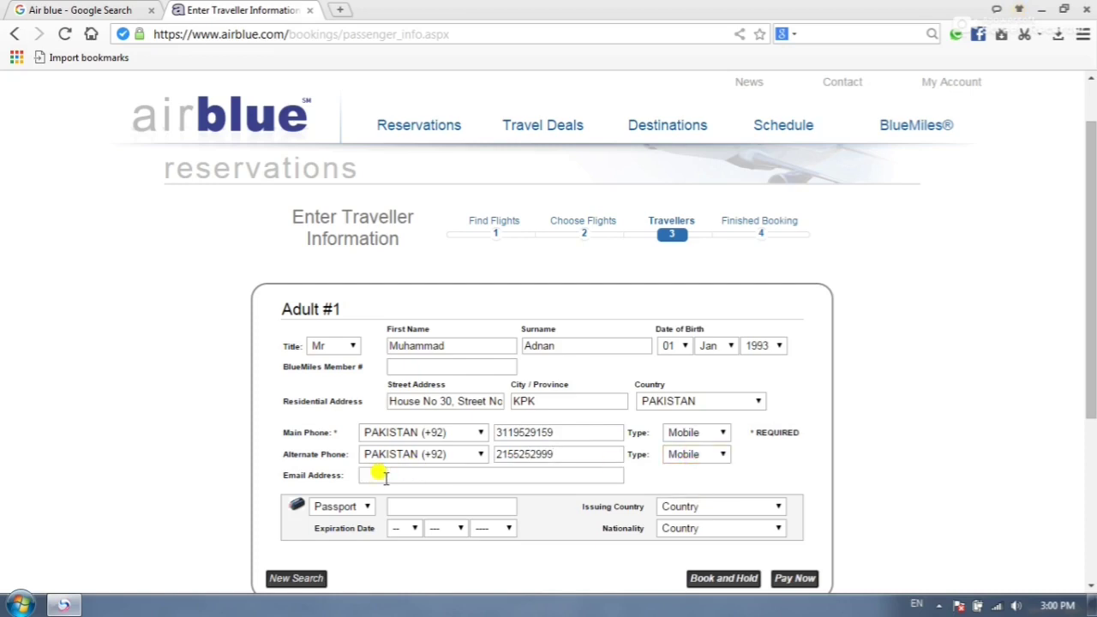
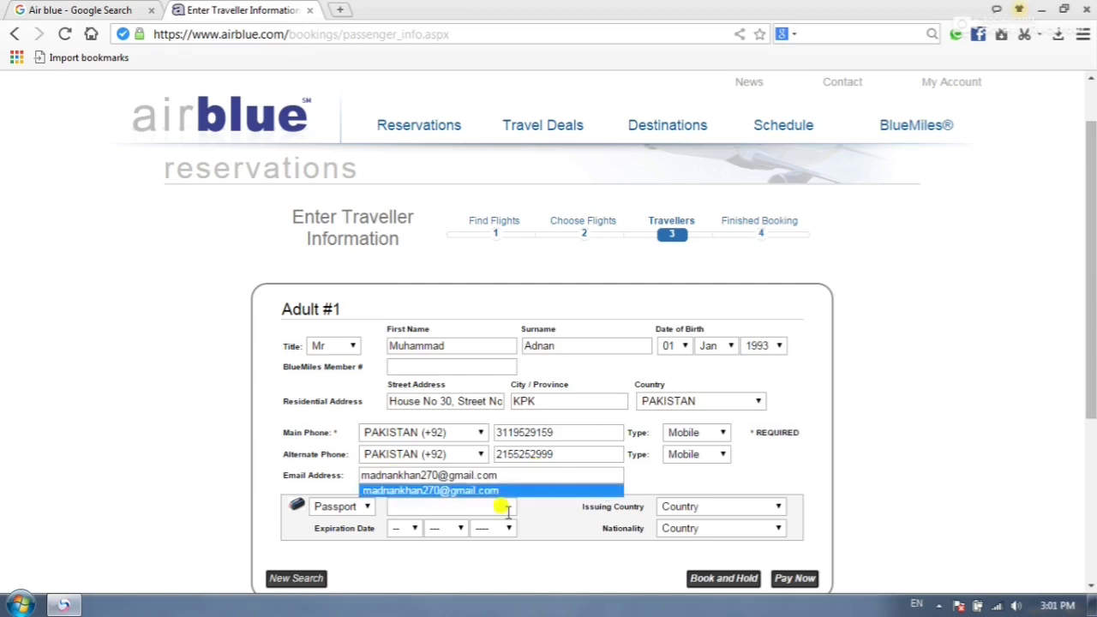
# - Enter the traveller's e-mail address and passport number
pyautogui.click(397, 503)
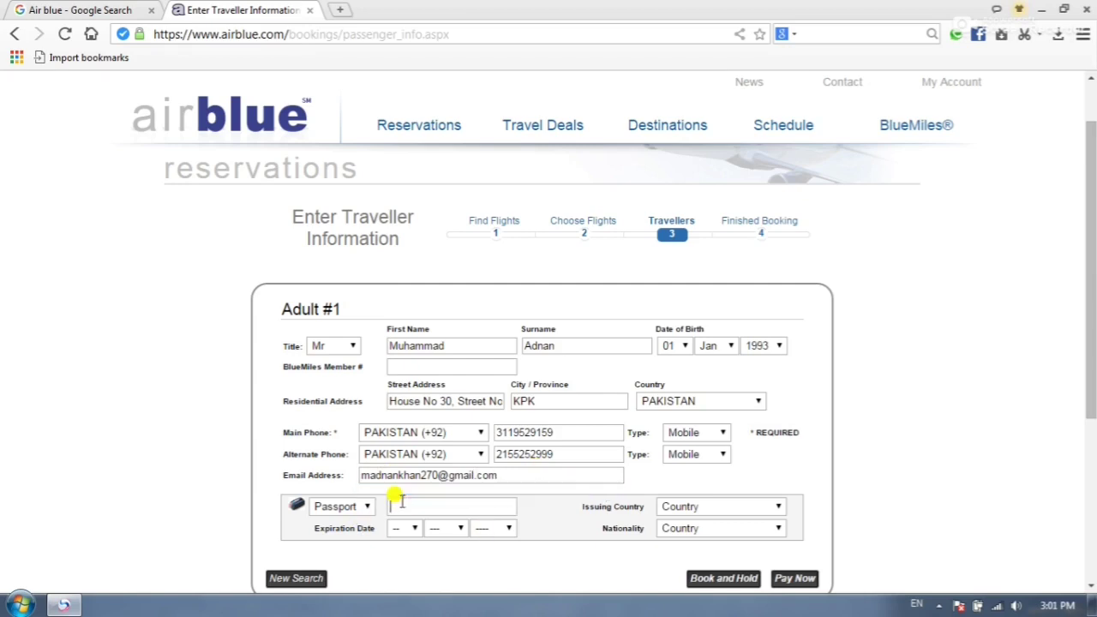
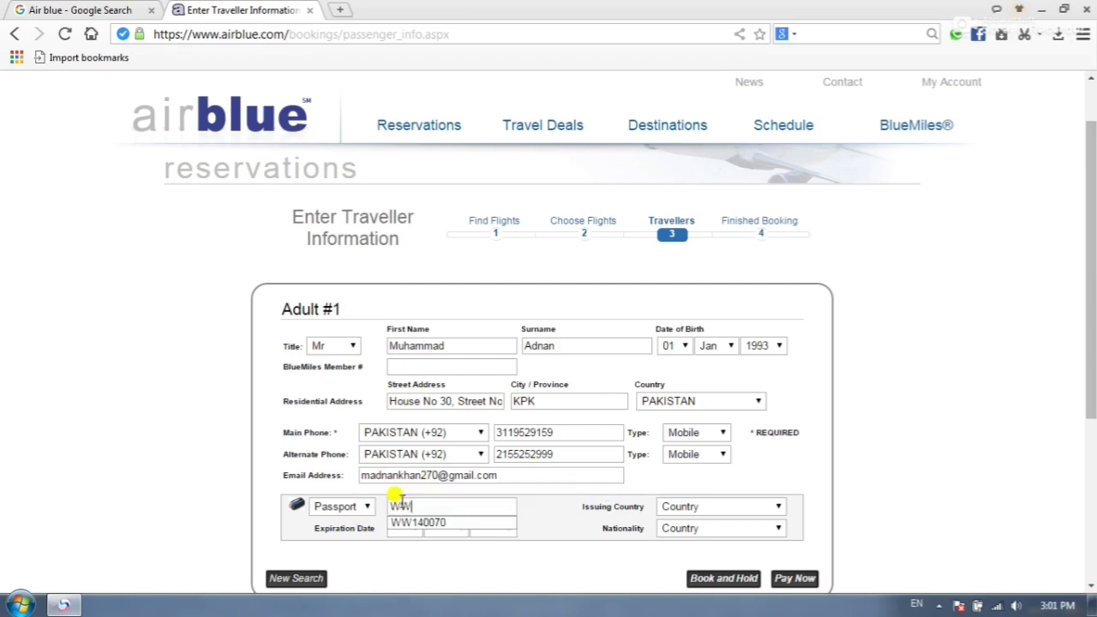
pyautogui.press('Down')
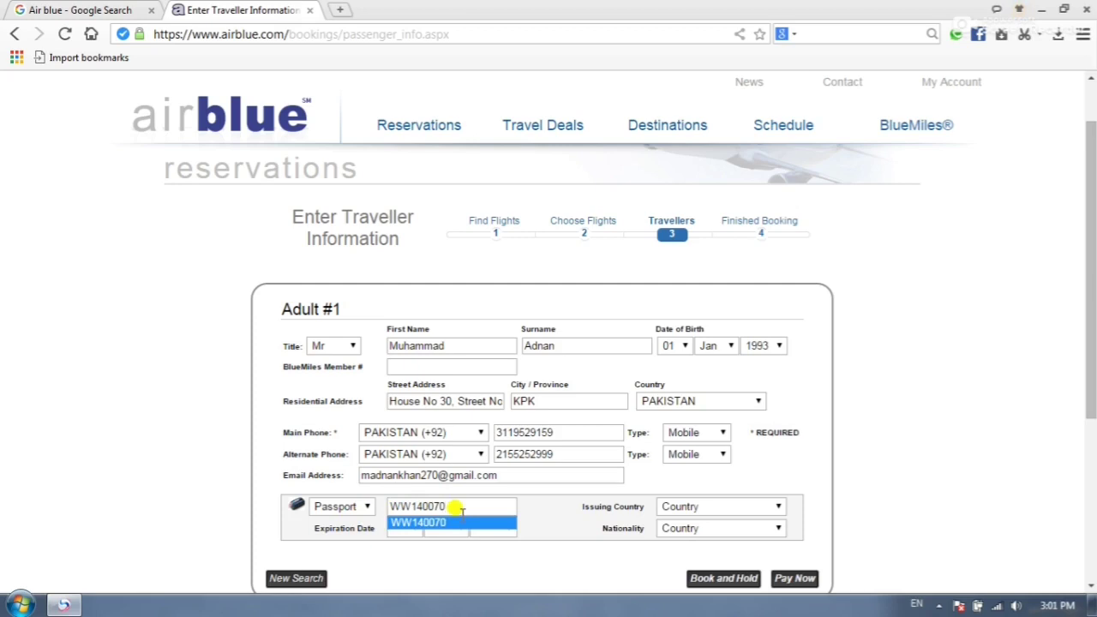
pyautogui.press('Up')
pyautogui.press('Escape')
pyautogui.press('Down')
pyautogui.press('Down')
# - Set the passport issuing country to PAKISTAN and expiry date to 10 Jan 2030
pyautogui.click(691, 510)
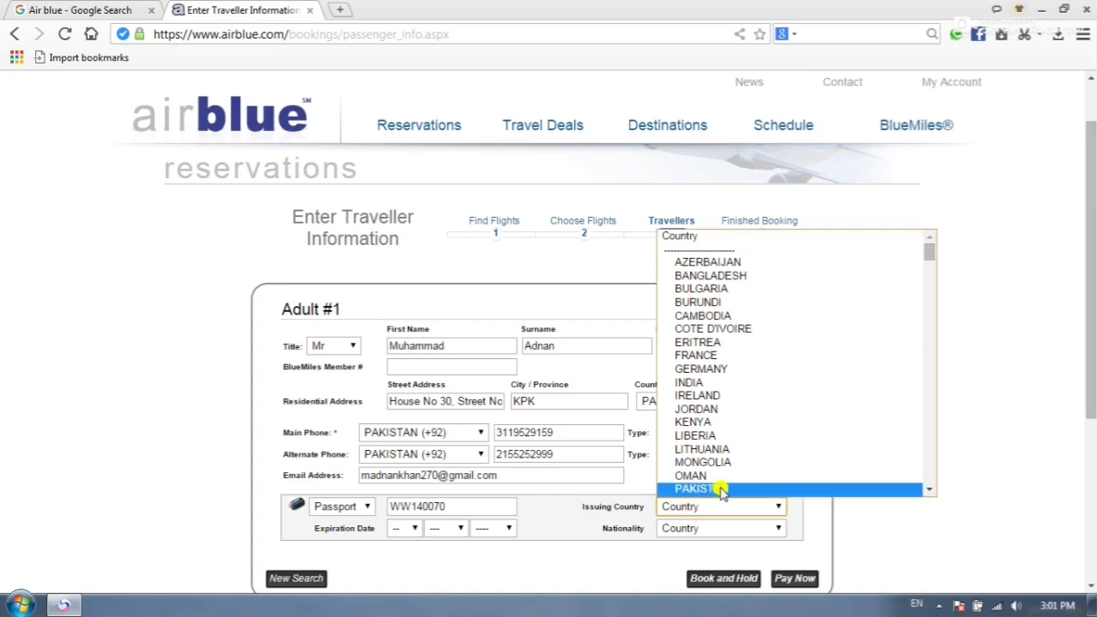
pyautogui.click(718, 488)
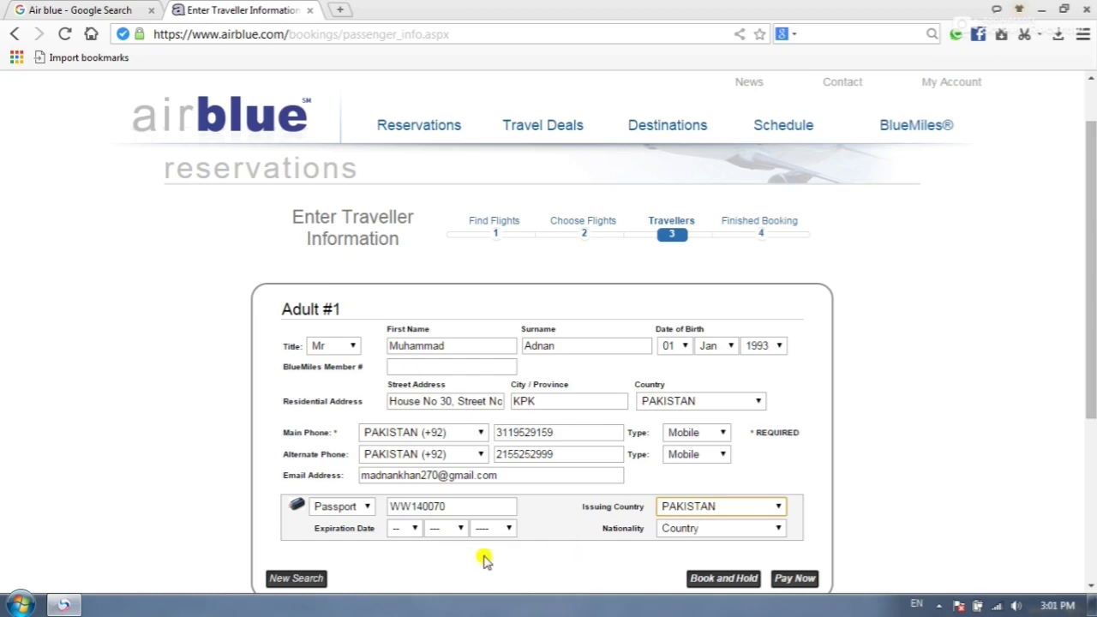
pyautogui.click(403, 530)
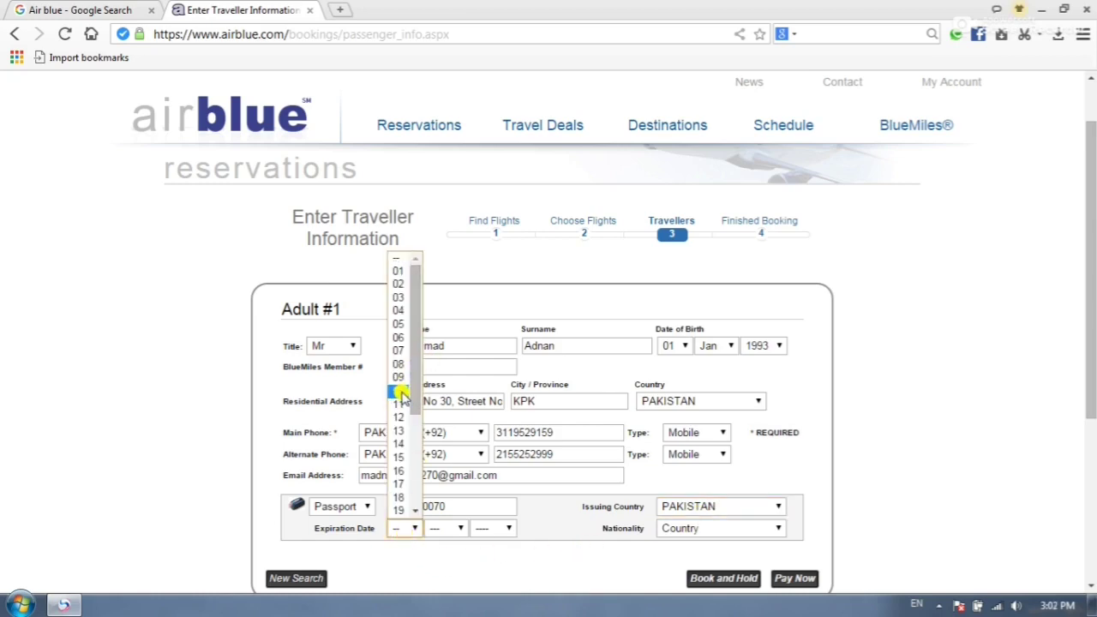
pyautogui.click(401, 391)
pyautogui.click(441, 529)
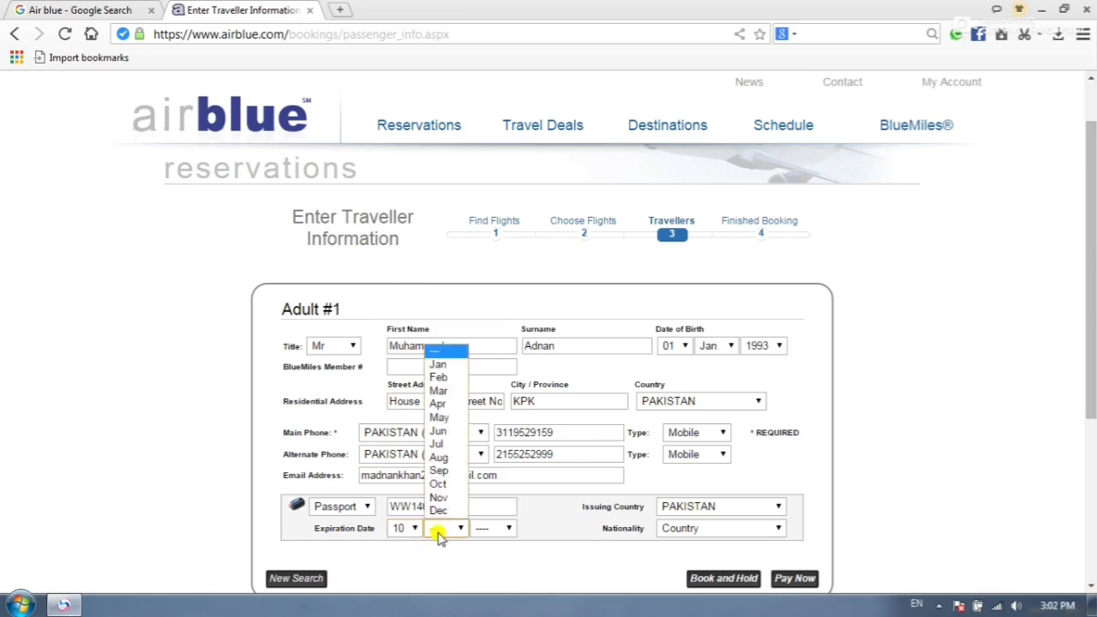
pyautogui.click(440, 366)
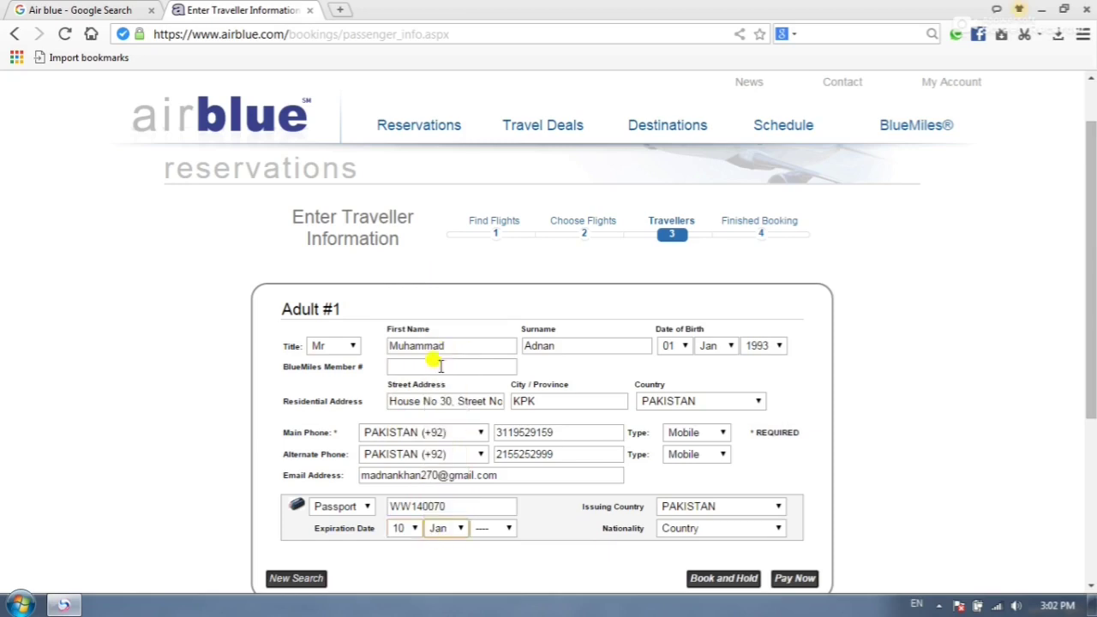
pyautogui.click(492, 528)
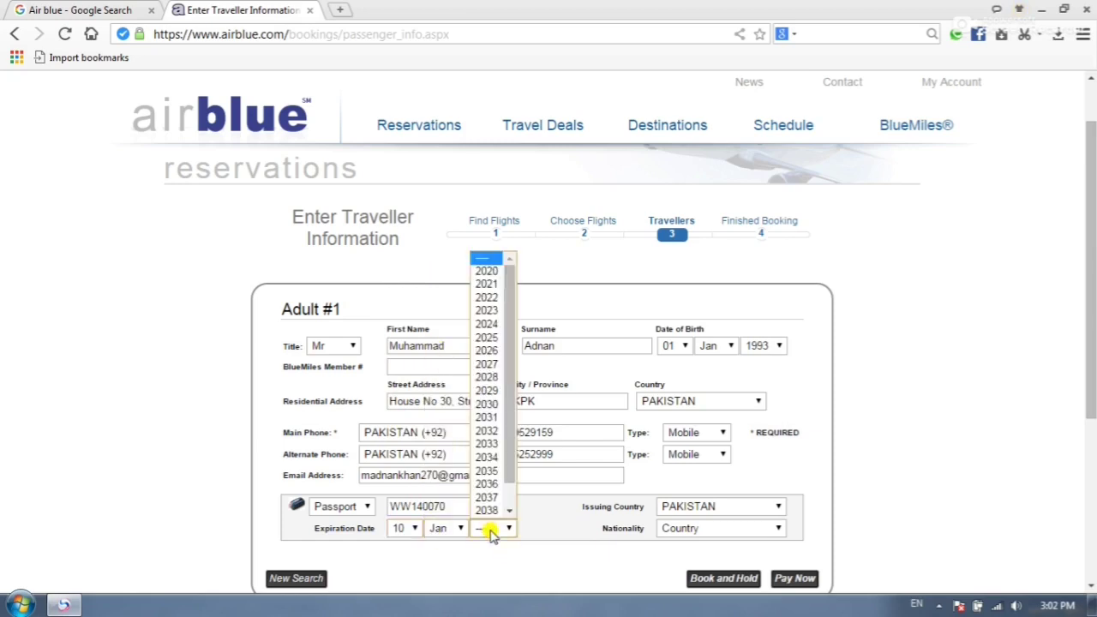
pyautogui.click(489, 403)
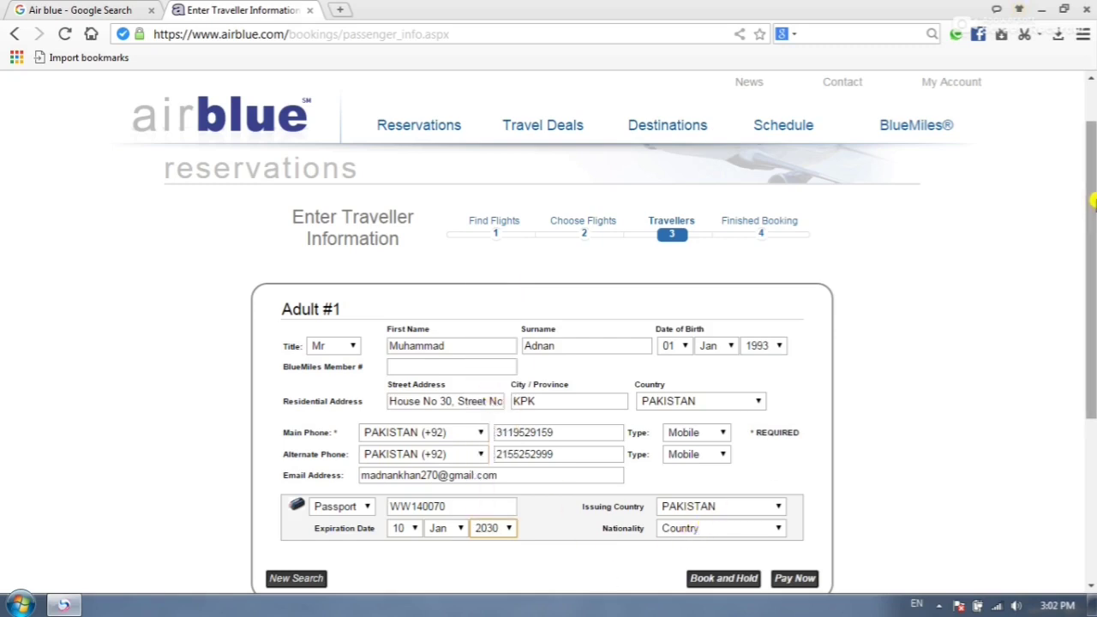
# - Submit the completed traveller details with Pay Now
pyautogui.scroll(-1, 1093, 244)
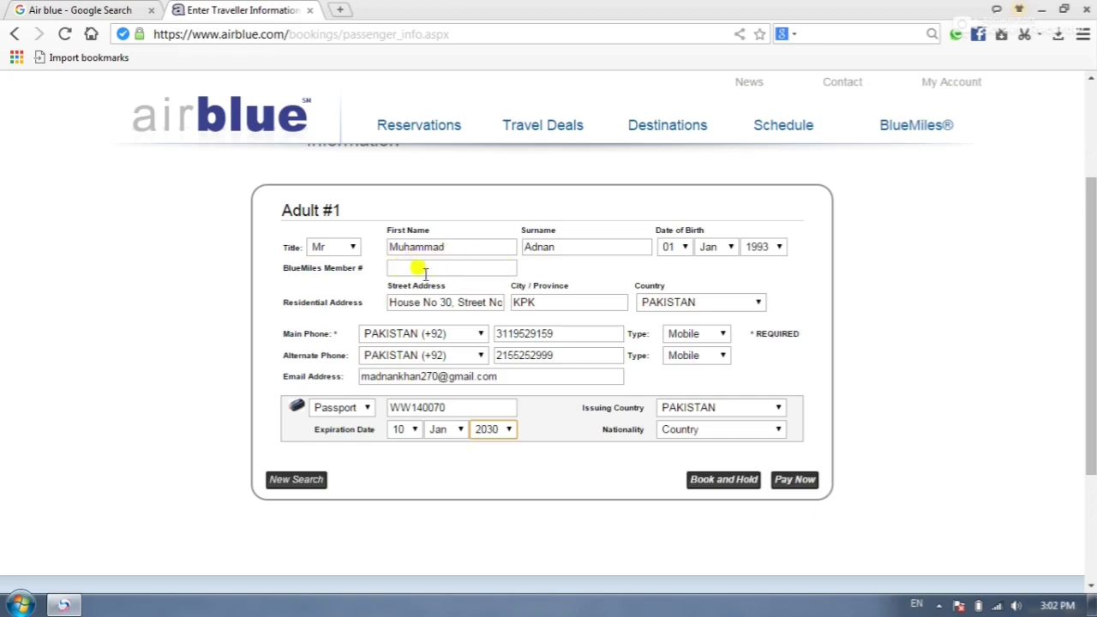
pyautogui.click(794, 480)
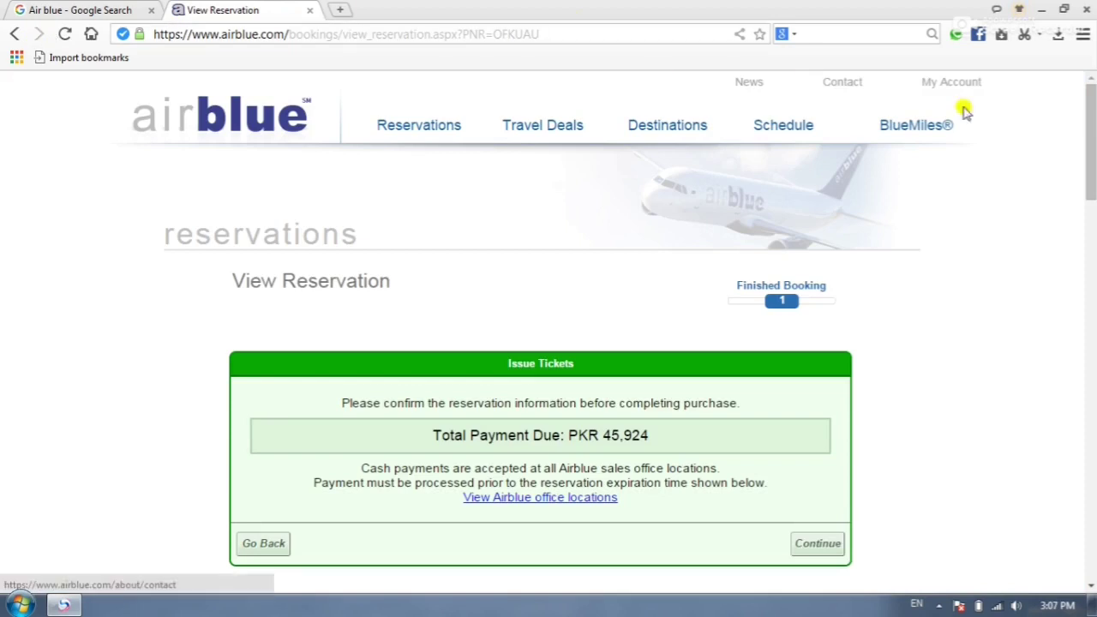
# - Scroll through the View Reservation page to check the PKR 45,924 total and Peshawar–Dubai itinerary
pyautogui.moveTo(1093, 132); pyautogui.dragTo(1093, 180)
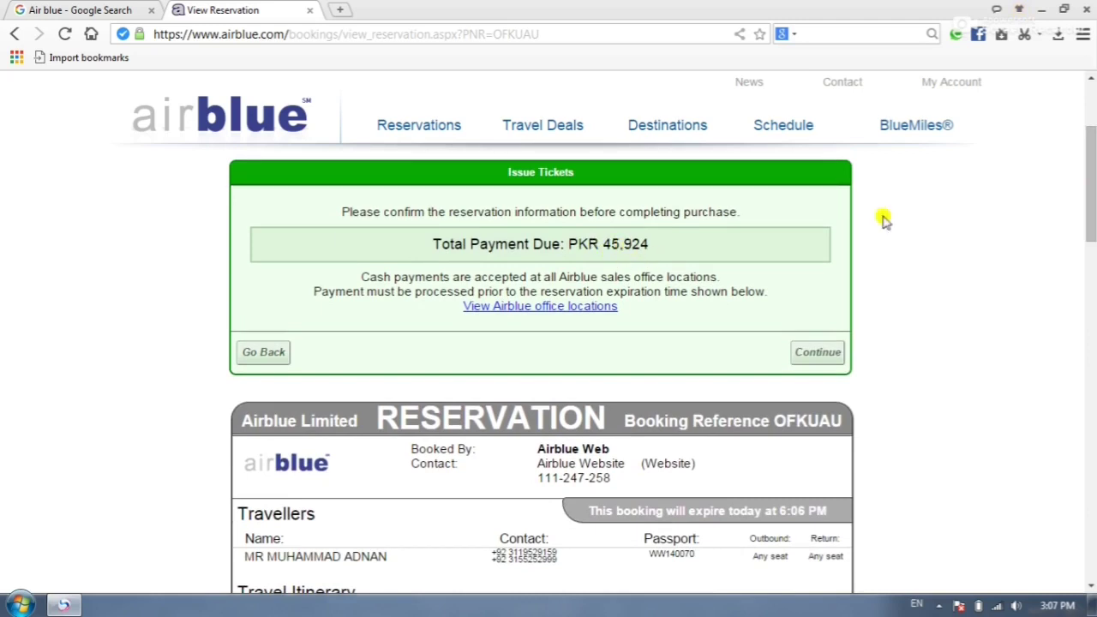
pyautogui.moveTo(1094, 151); pyautogui.dragTo(1094, 195)
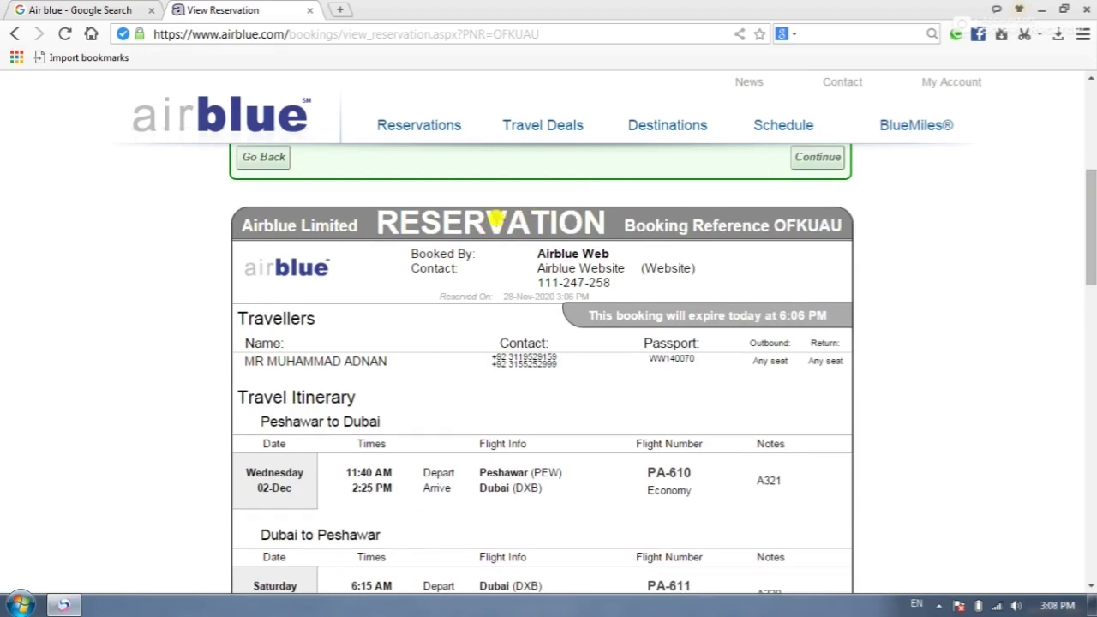
pyautogui.moveTo(1093, 213); pyautogui.dragTo(1093, 124)
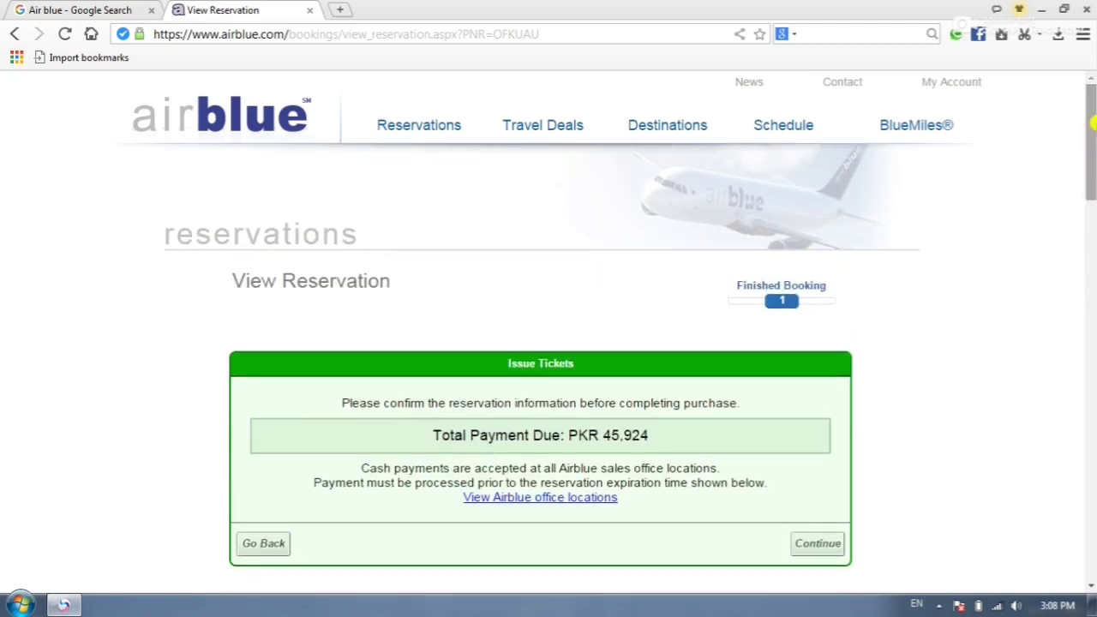
pyautogui.moveTo(1094, 124); pyautogui.dragTo(1091, 144)
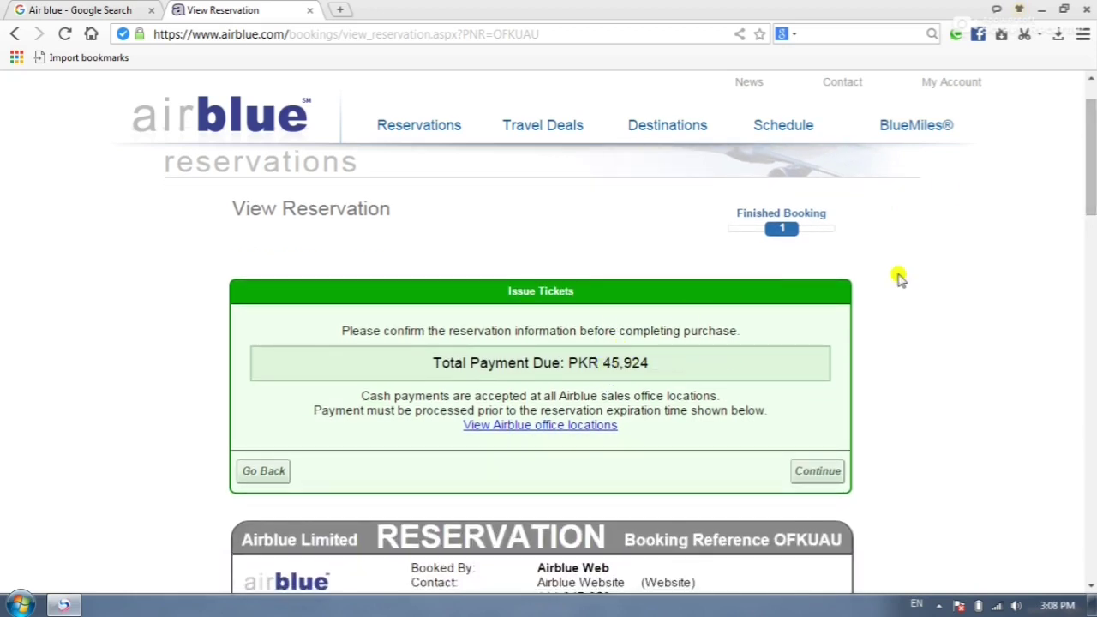
pyautogui.scroll(-4, 1093, 138)
pyautogui.scroll(4, 1088, 119)
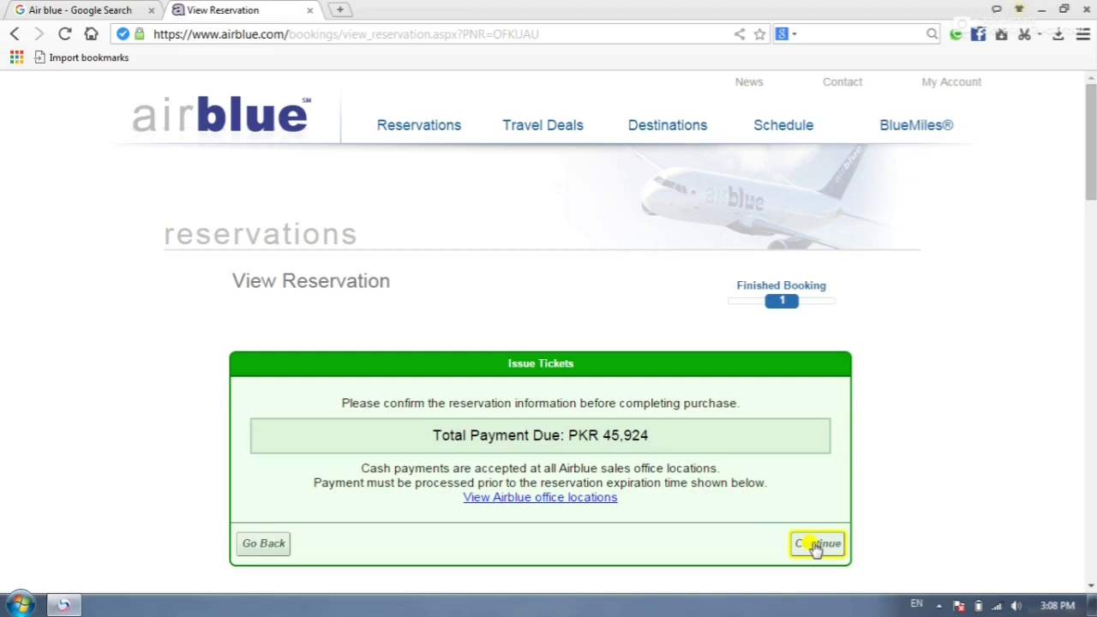
# - Continue to payment from the Issue Tickets box and choose the HBL Payment Gateway
pyautogui.click(814, 545)
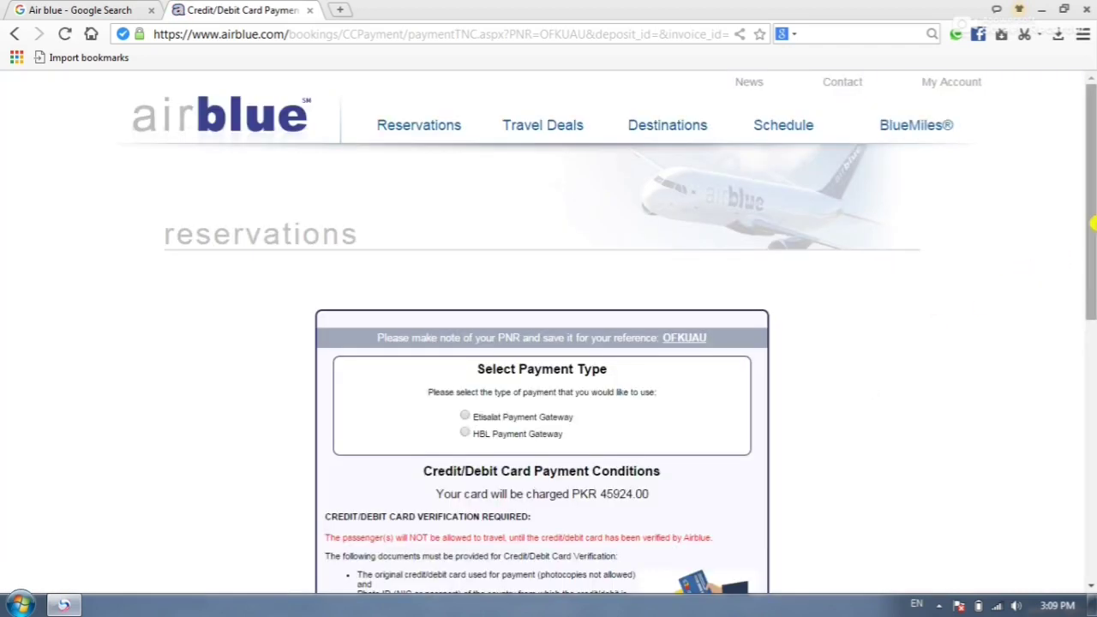
pyautogui.moveTo(1093, 224); pyautogui.dragTo(1094, 280)
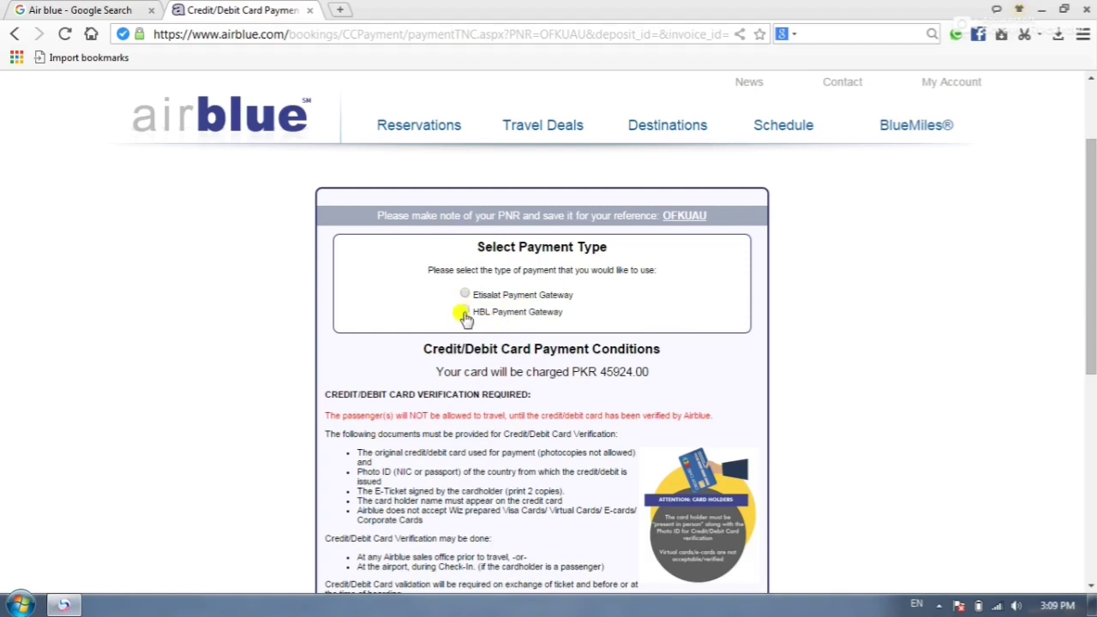
pyautogui.click(464, 314)
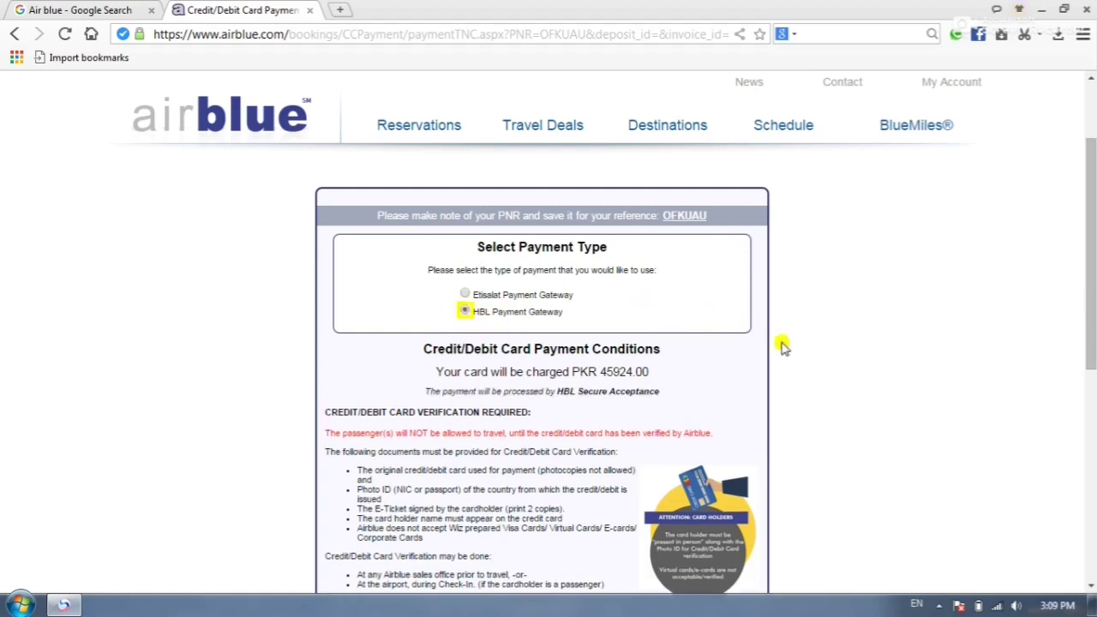
# - Read the card payment conditions down to the acceptance checkboxes
pyautogui.scroll(-2, 1095, 238)
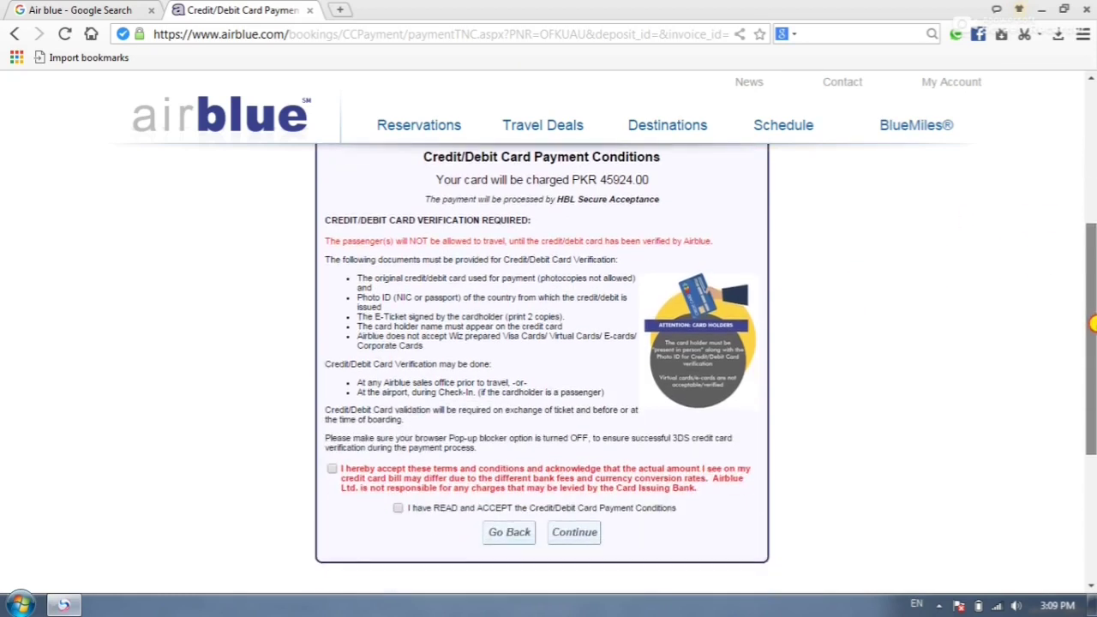
pyautogui.scroll(1, 1094, 239)
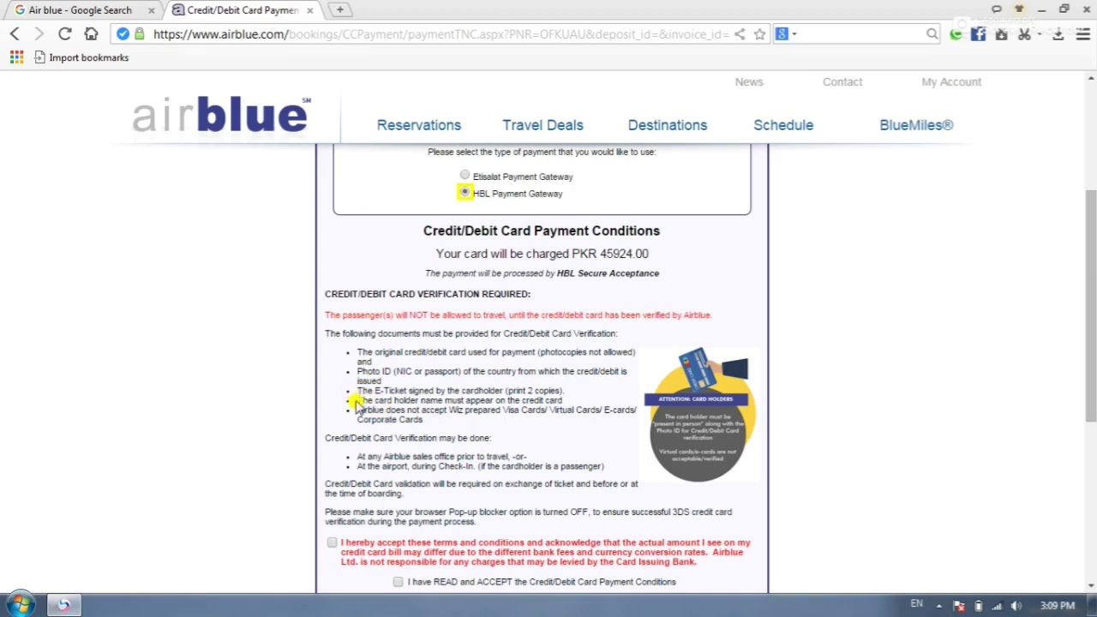
pyautogui.moveTo(351, 393); pyautogui.dragTo(557, 393)
pyautogui.click(299, 368)
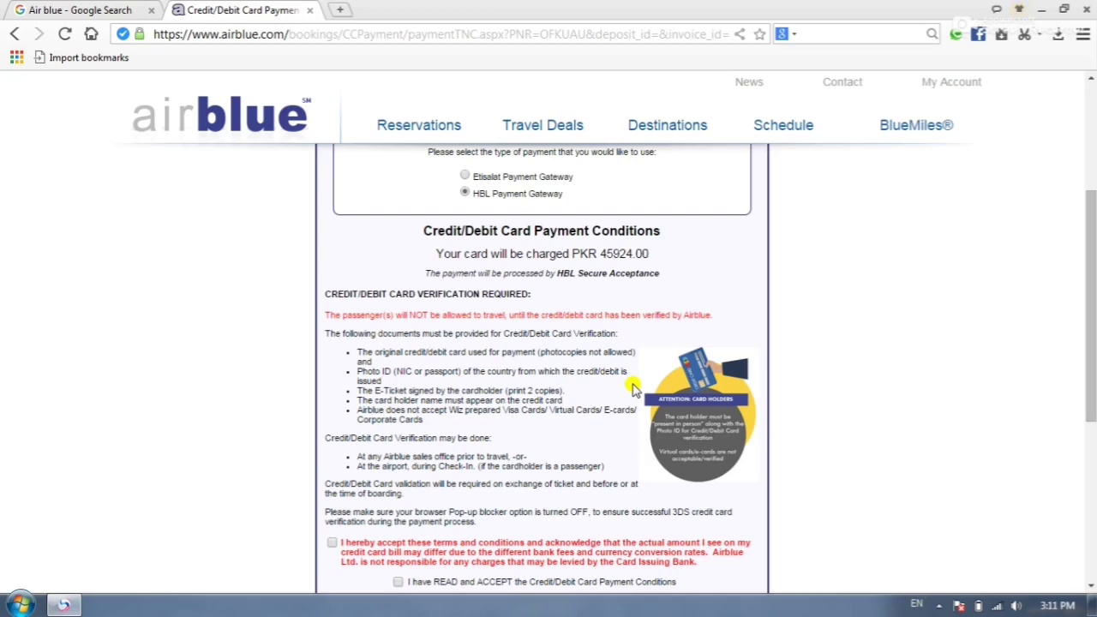
pyautogui.moveTo(1093, 292); pyautogui.dragTo(1035, 386)
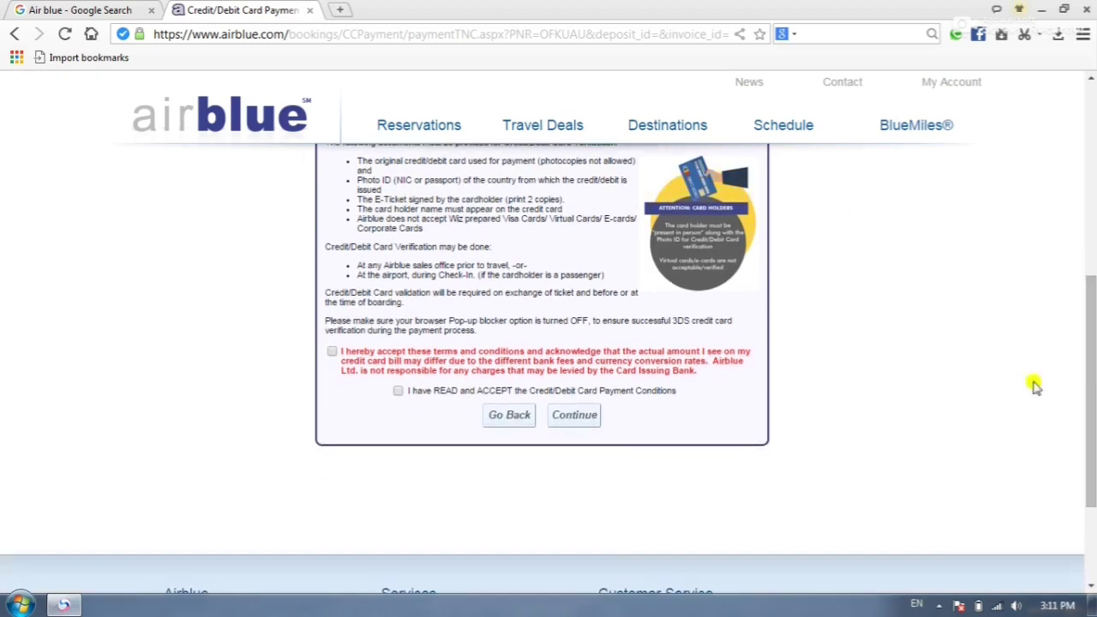
# - Tick the terms/bank-fee and read-conditions checkboxes, then continue to the CyberSource billing page
pyautogui.click(331, 353)
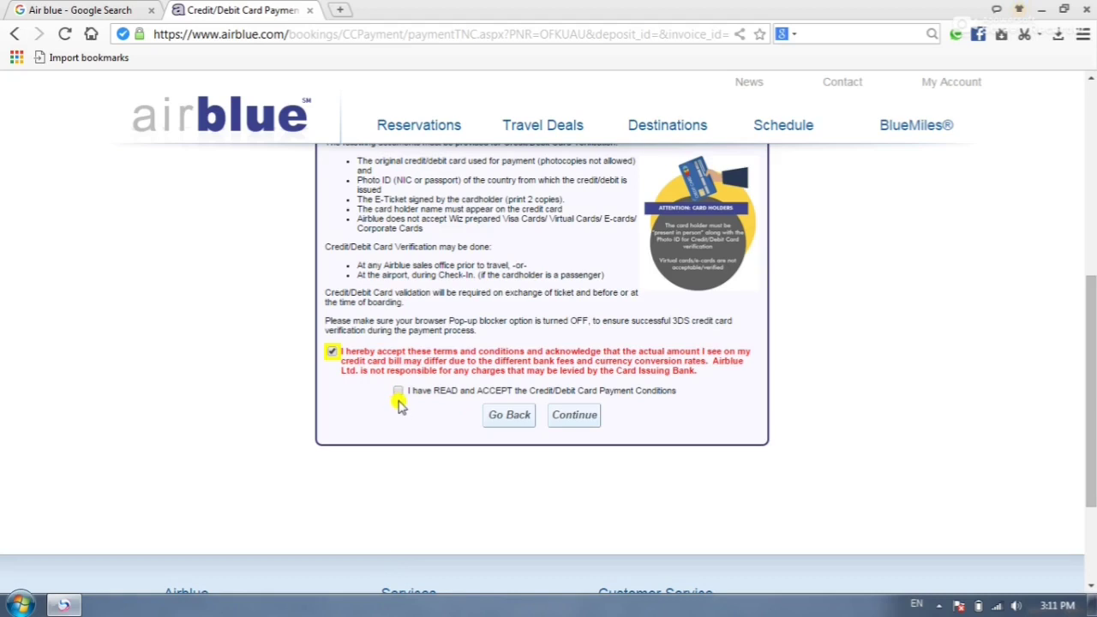
pyautogui.click(397, 393)
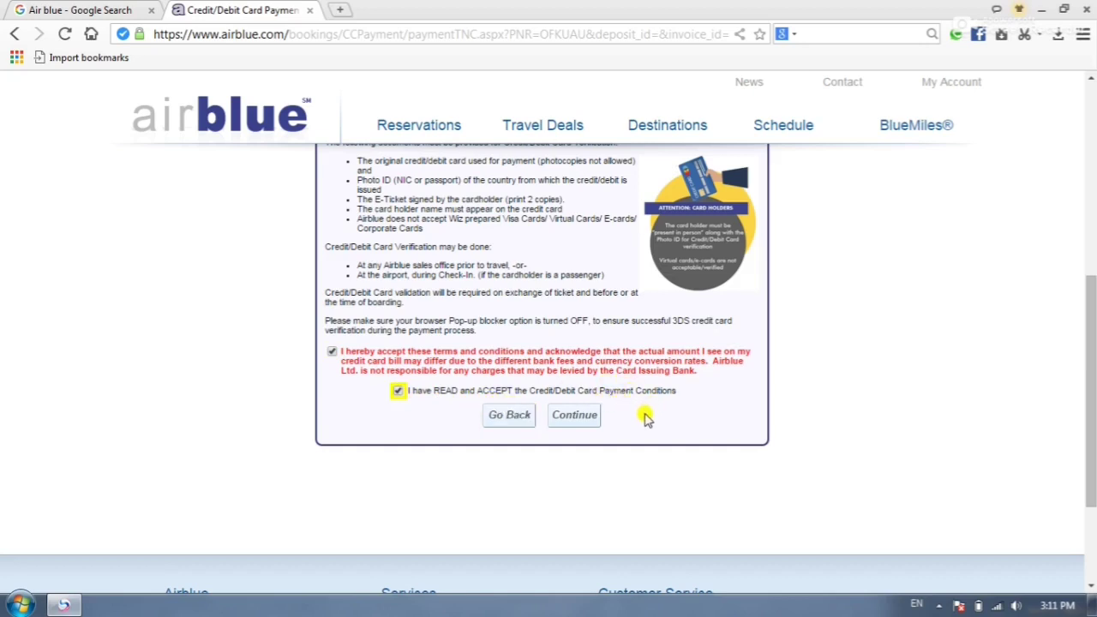
pyautogui.click(576, 417)
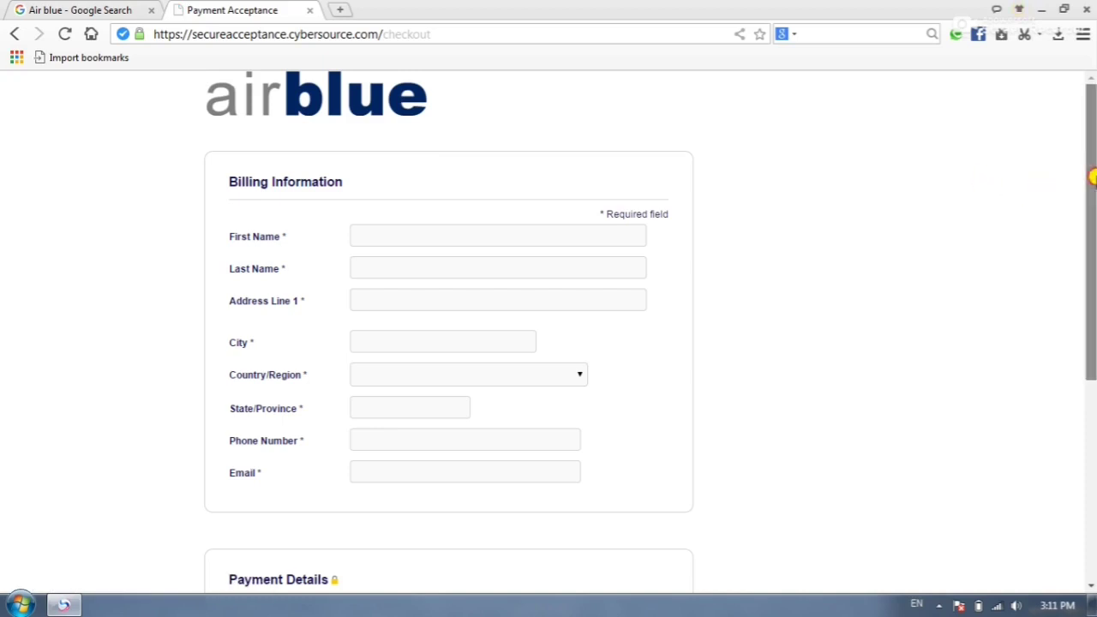
# - Enter the cardholder's first name, last name and first address line
pyautogui.click(375, 234)
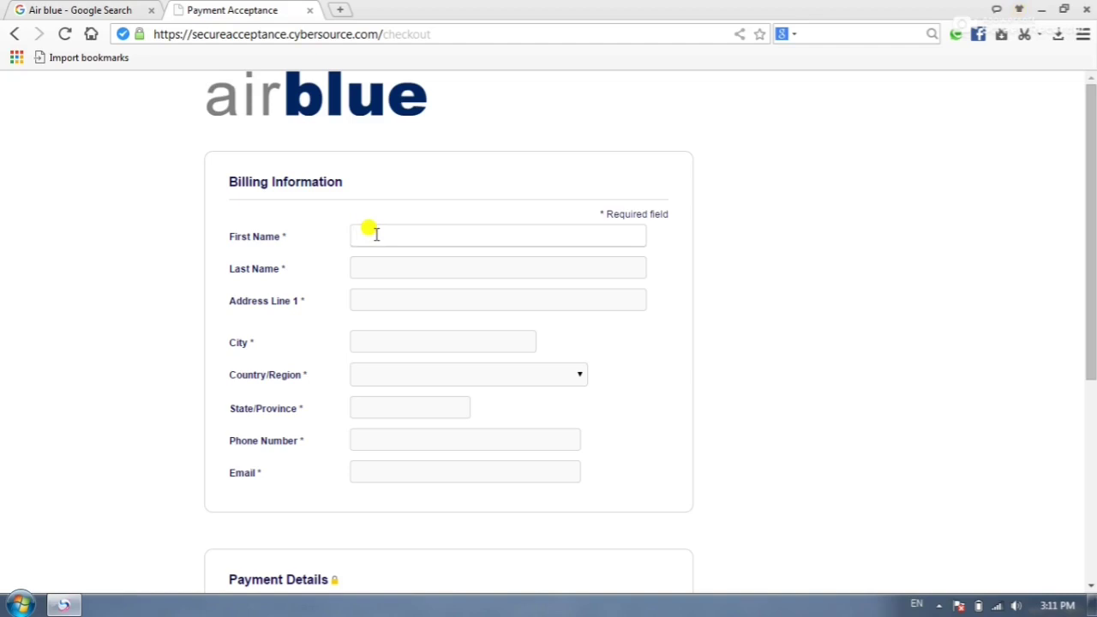
pyautogui.click(375, 268)
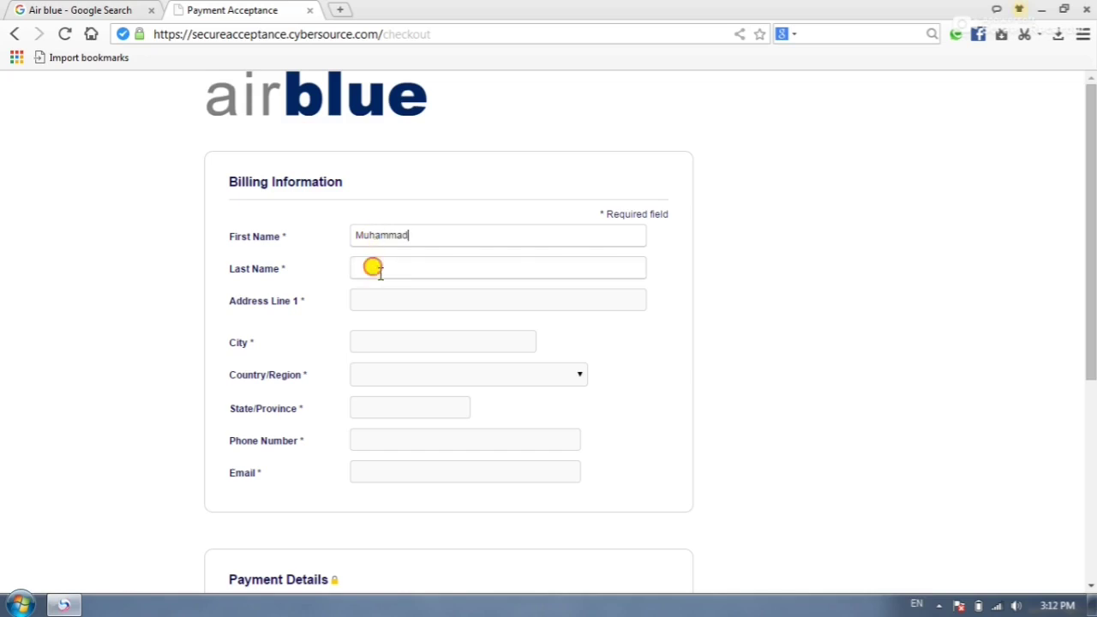
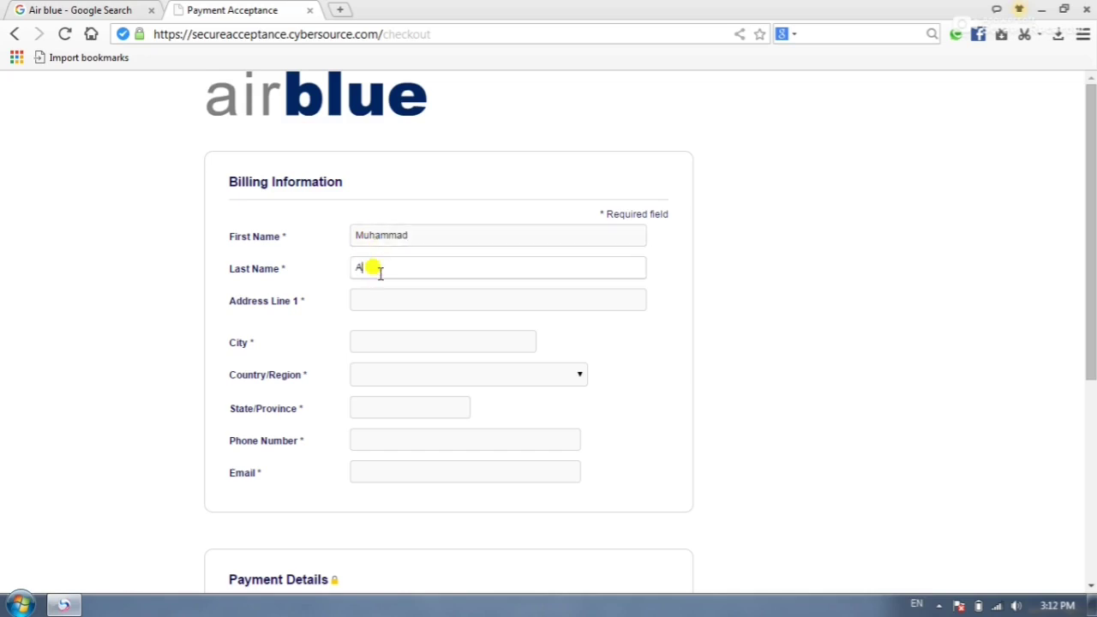
pyautogui.click(377, 300)
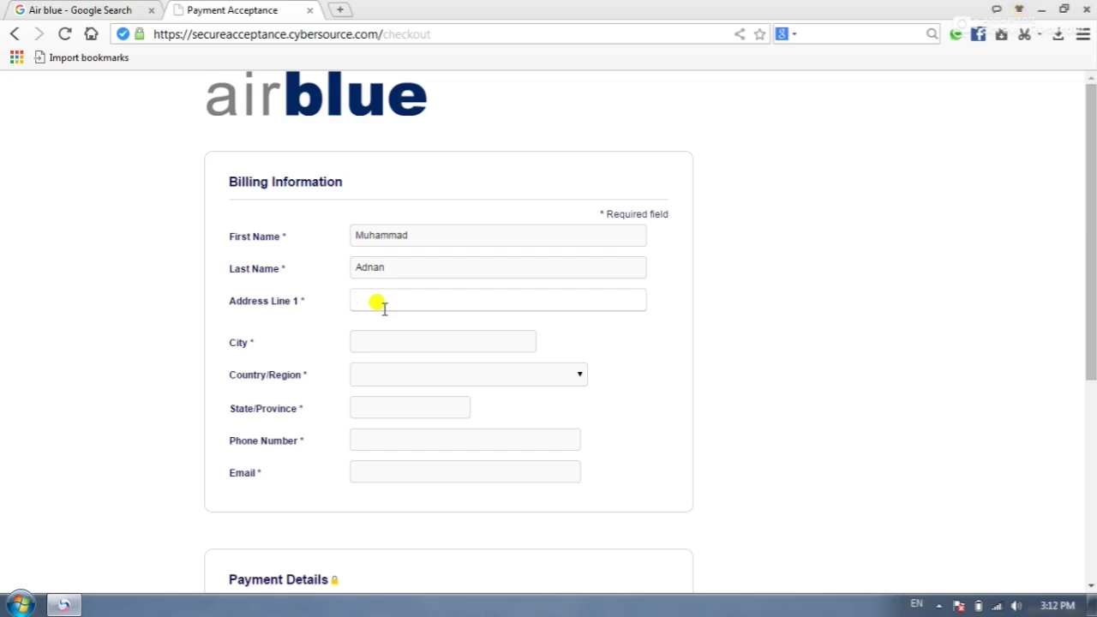
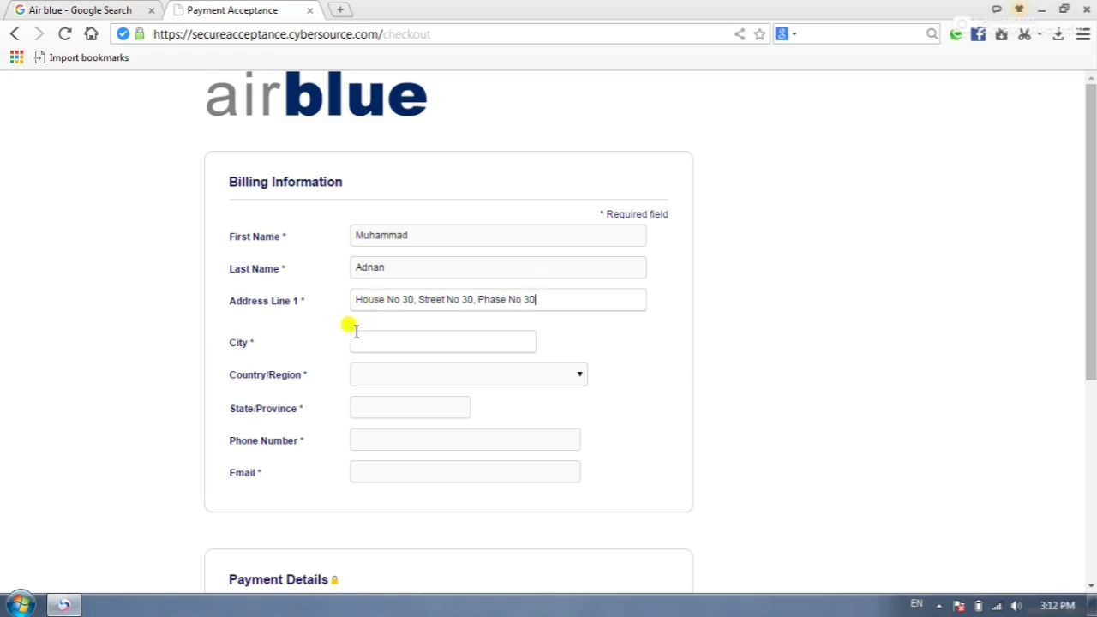
# - Set the billing city to Peshawar, country to Pakistan and province to KPK
pyautogui.click(372, 340)
pyautogui.write('P')
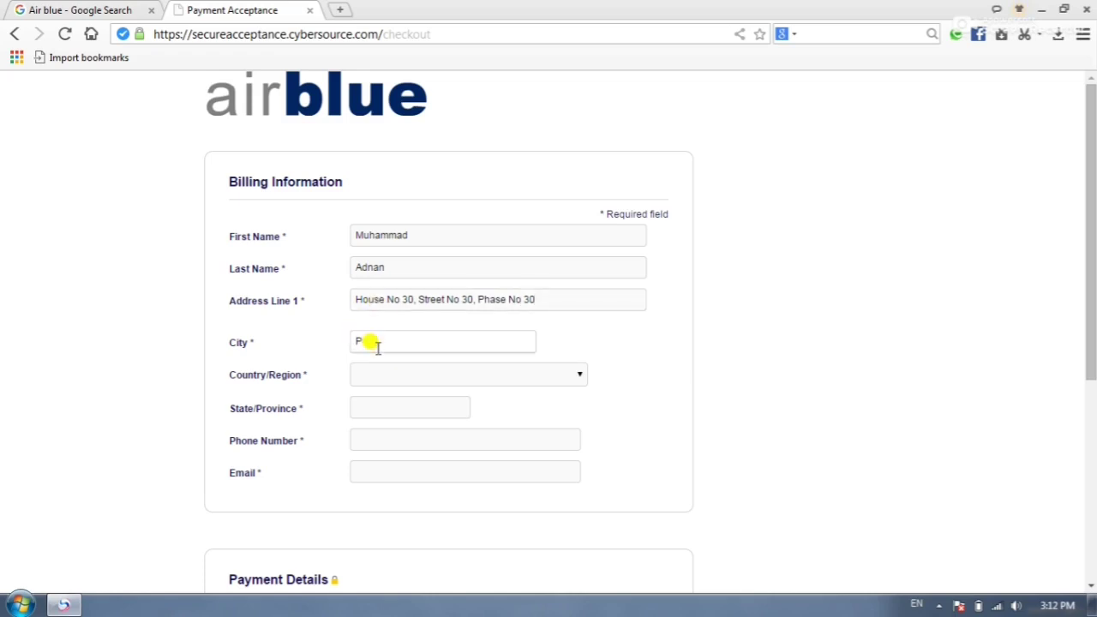
pyautogui.write('eshawar')
pyautogui.click(381, 385)
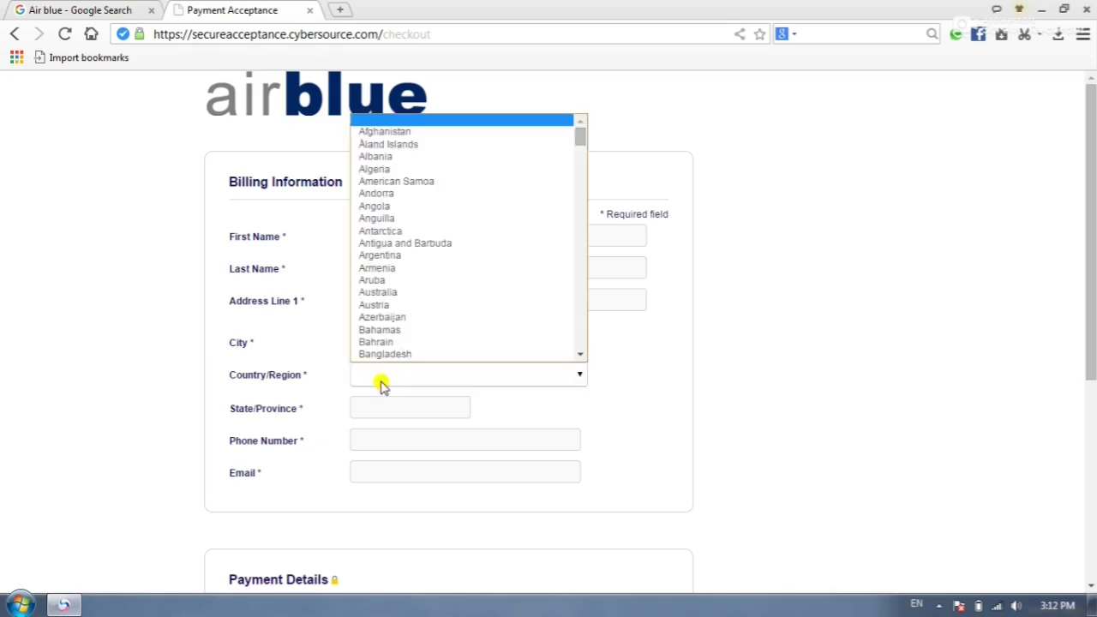
pyautogui.press('p')
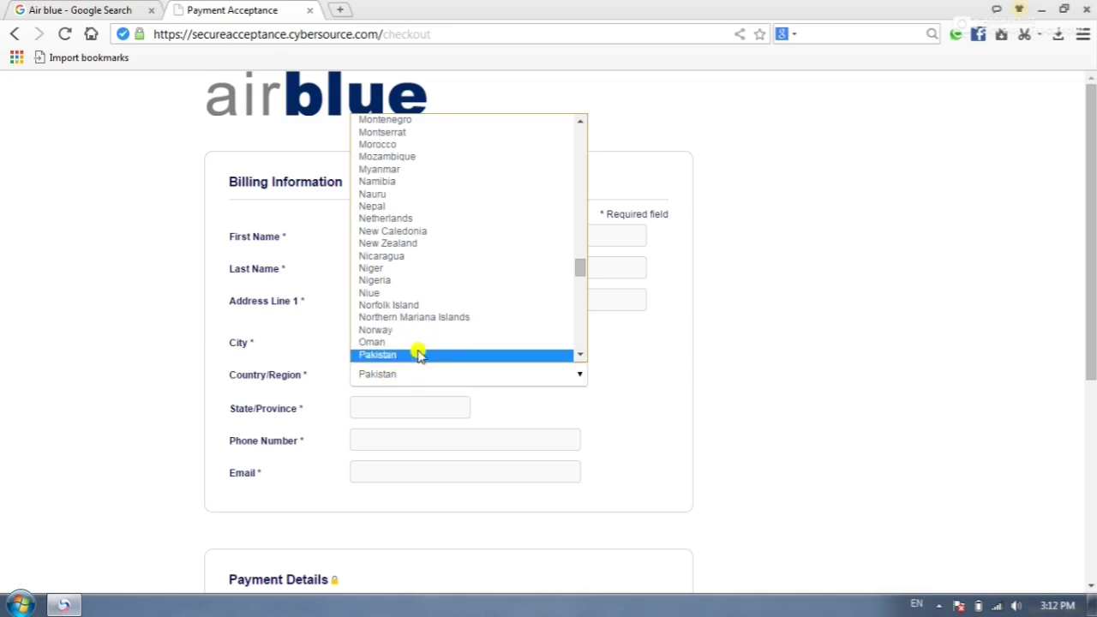
pyautogui.click(419, 355)
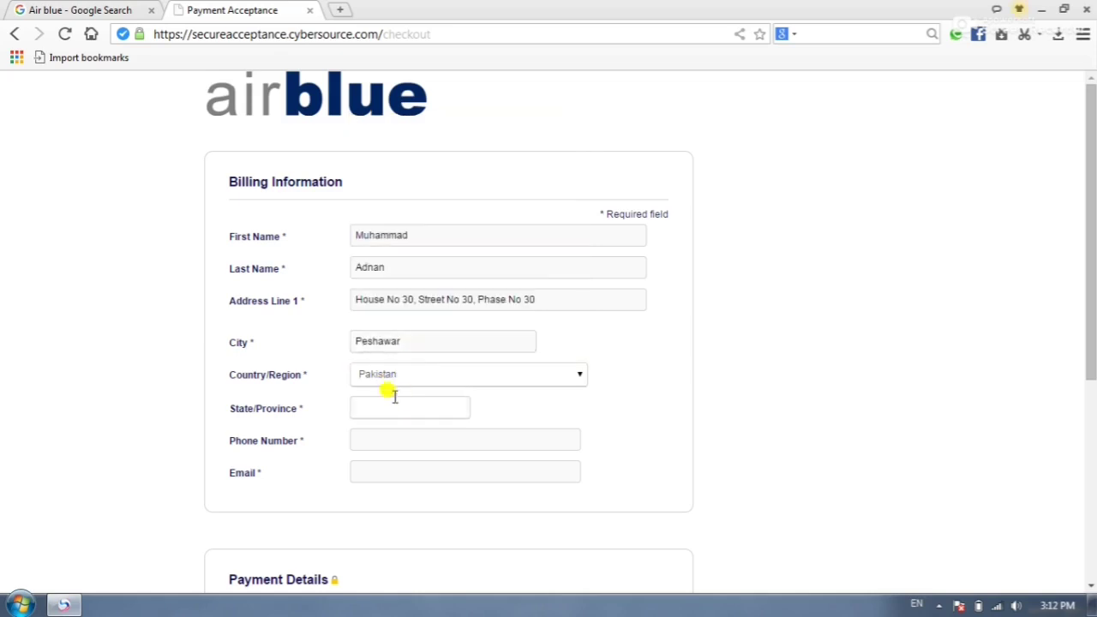
pyautogui.click(392, 400)
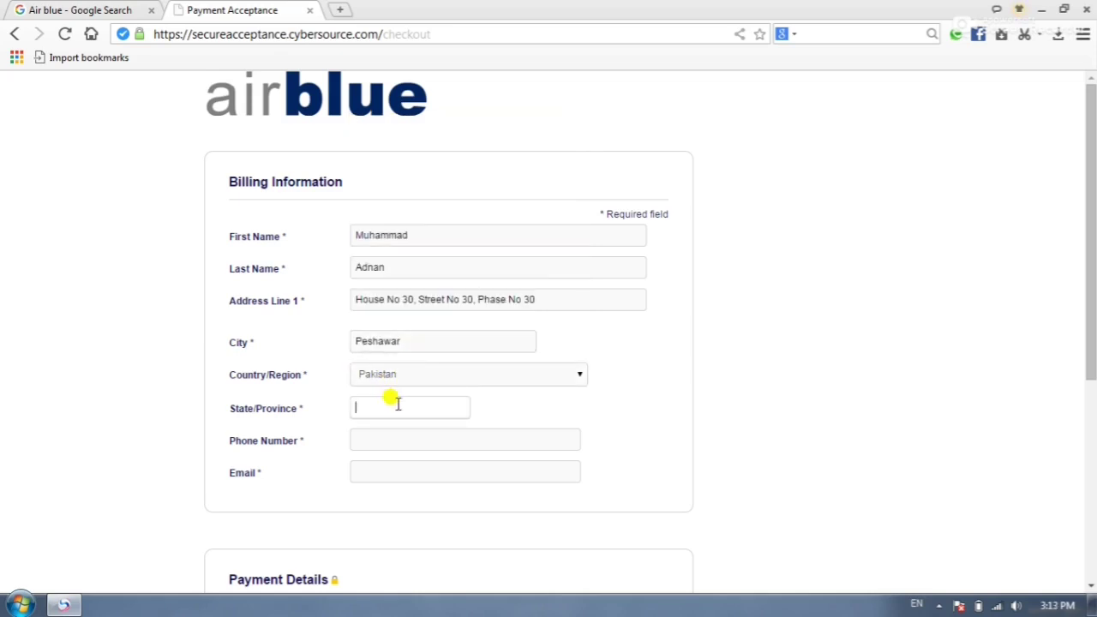
pyautogui.write('KPK')
# - Fill in the cardholder's phone number and e-mail address
pyautogui.click(392, 433)
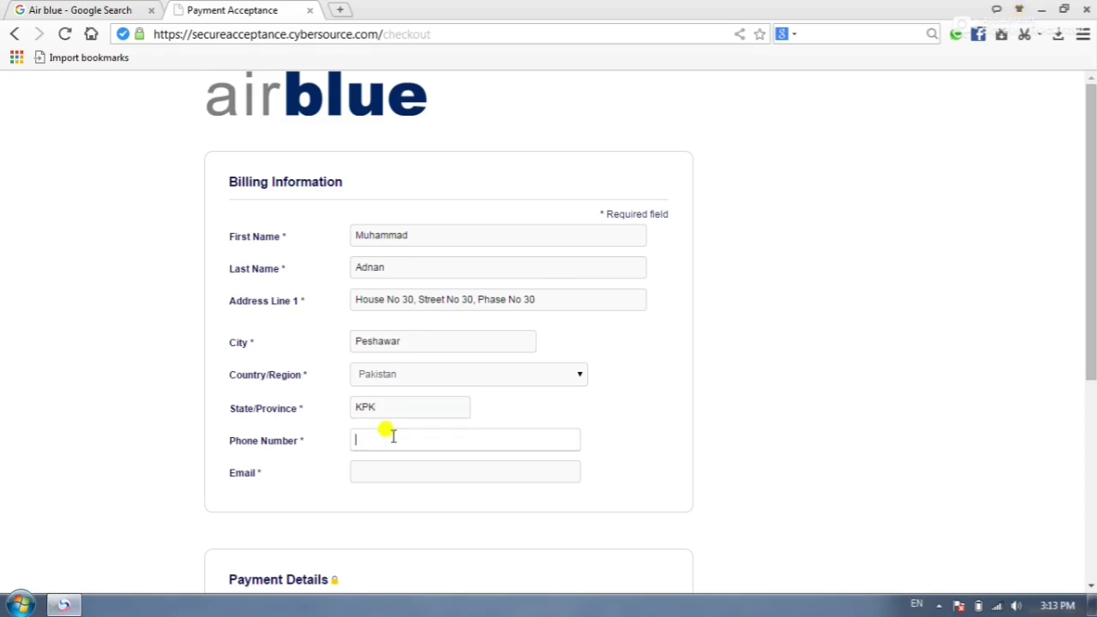
pyautogui.click(419, 472)
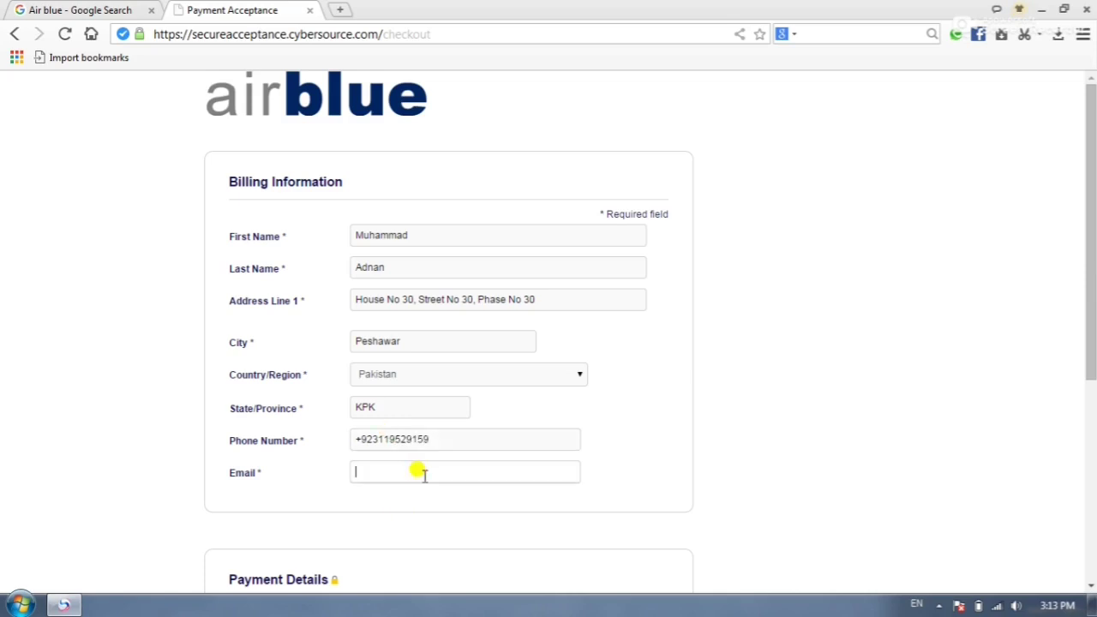
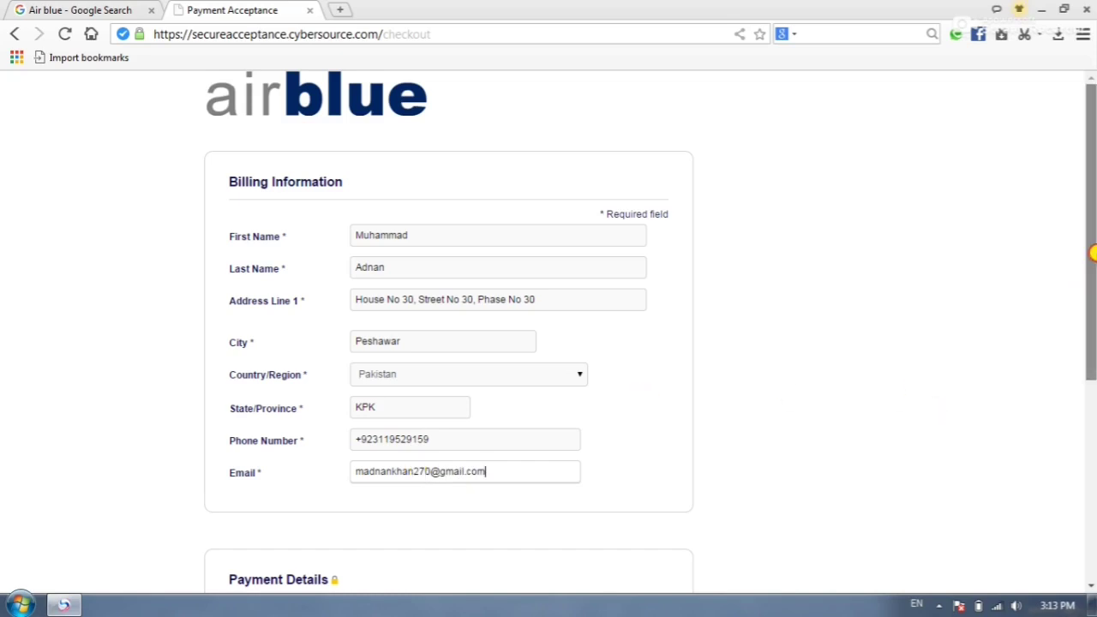
pyautogui.moveTo(1092, 252); pyautogui.dragTo(1093, 484)
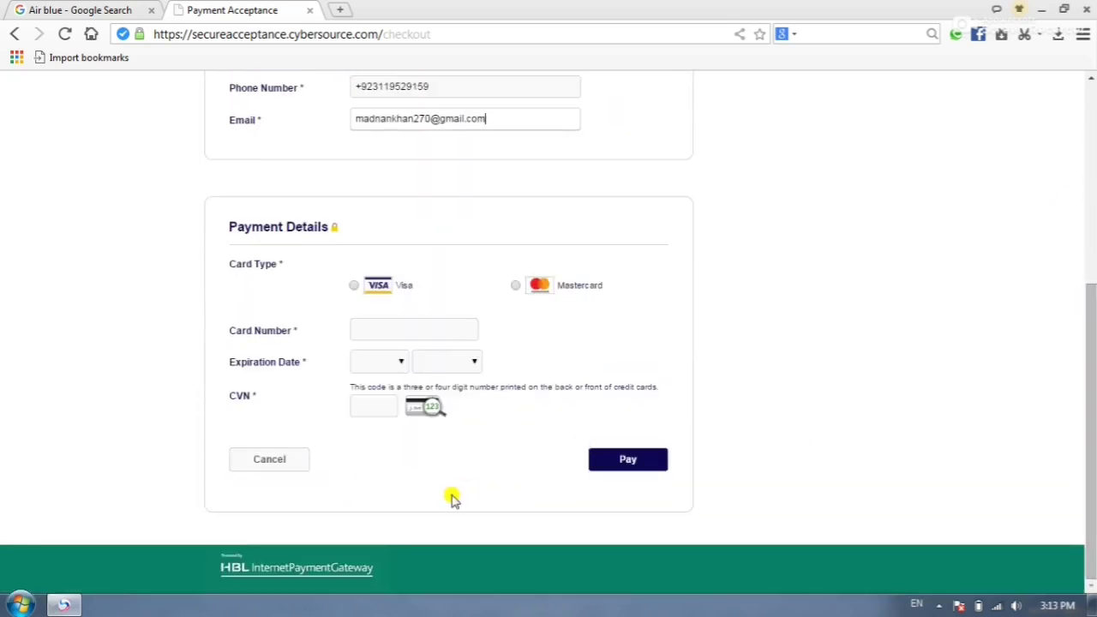
# - Select Visa as the card type and enter the card number
pyautogui.click(355, 286)
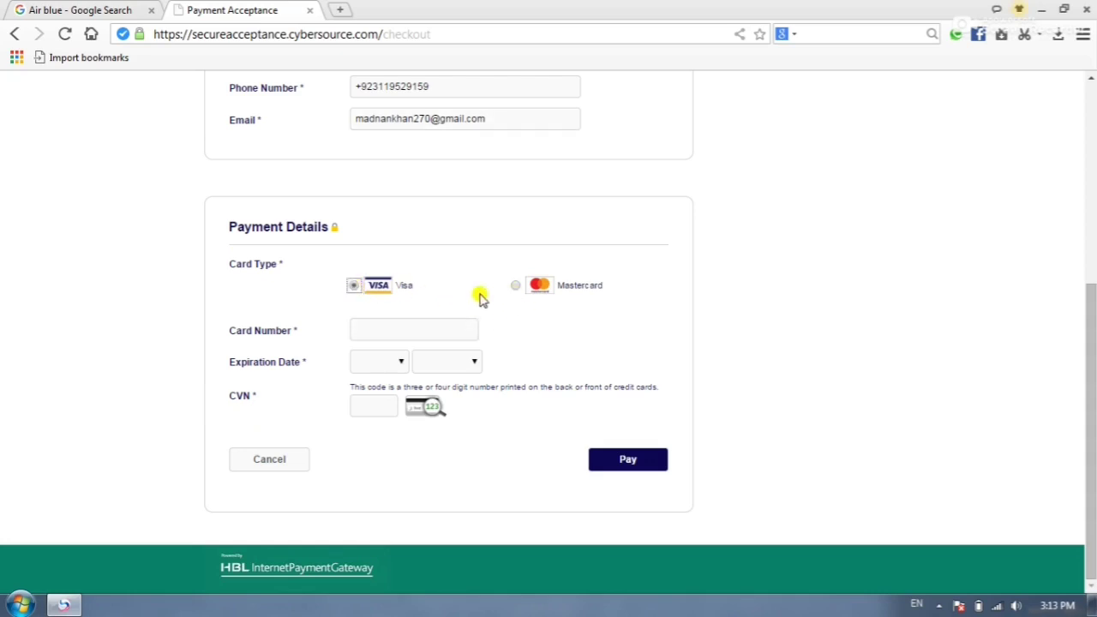
pyautogui.click(354, 286)
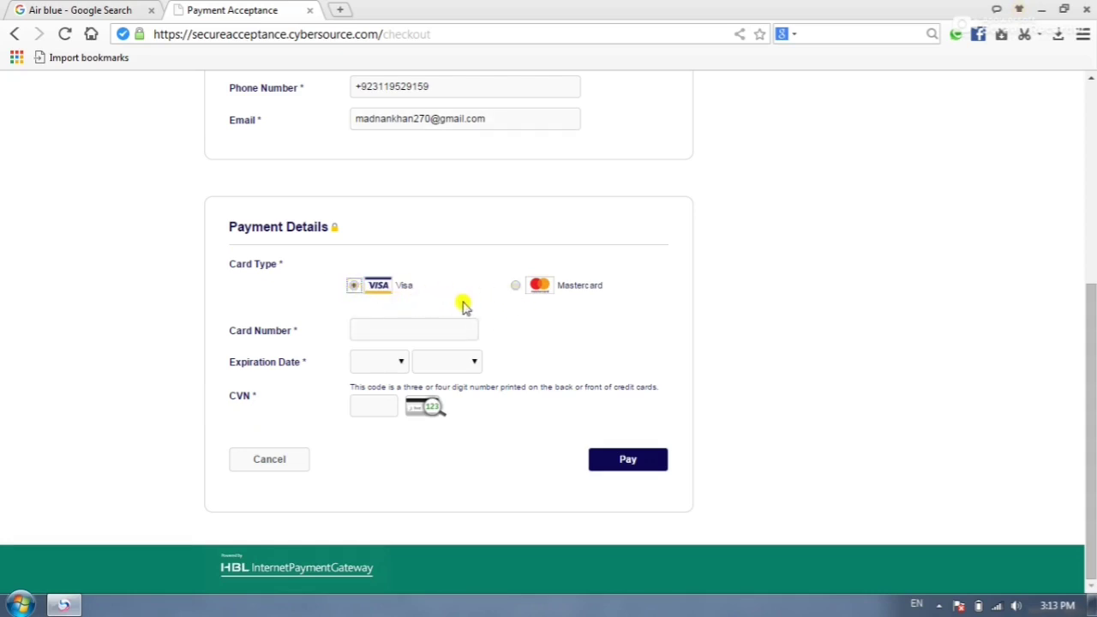
pyautogui.click(515, 285)
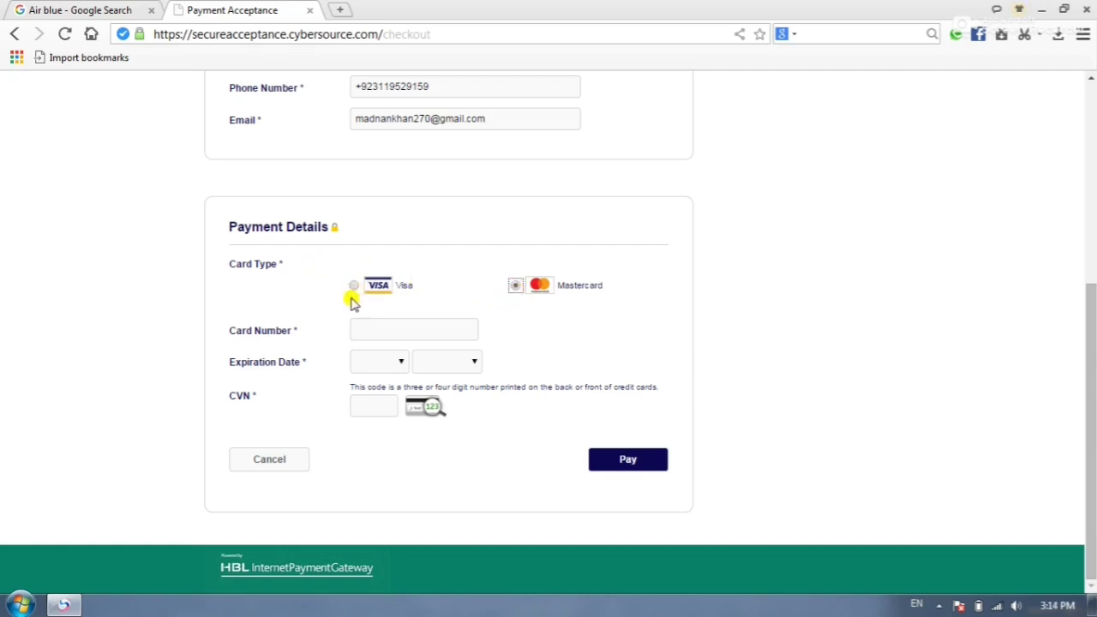
pyautogui.click(354, 286)
pyautogui.click(369, 331)
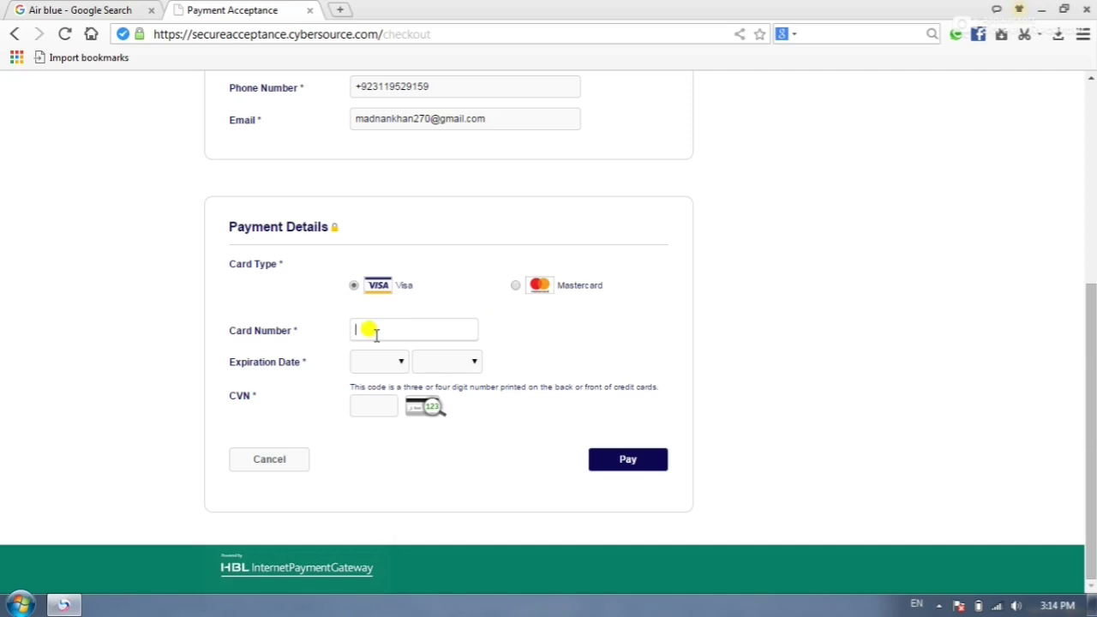
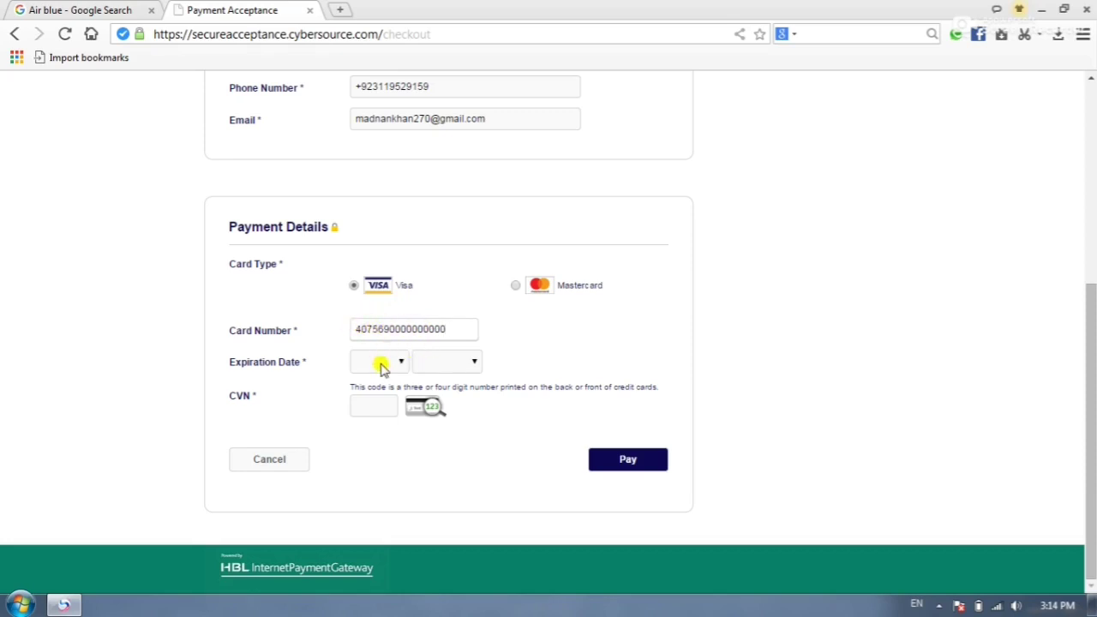
# - Set the expiration date to 10 / 2025 and enter the card's CVN security code
pyautogui.click(382, 366)
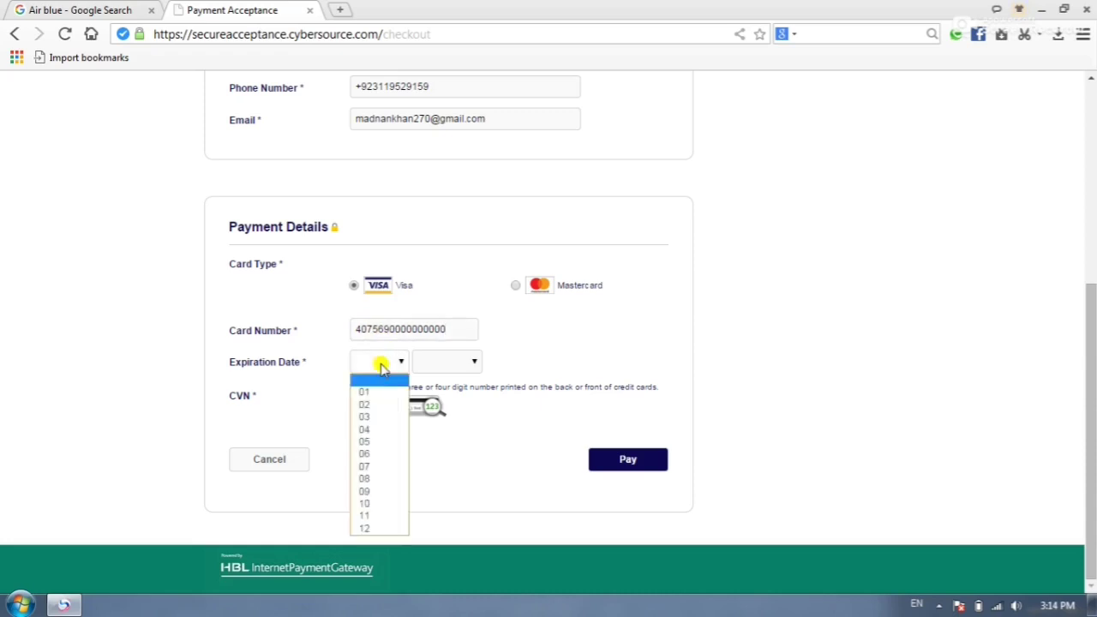
pyautogui.click(375, 505)
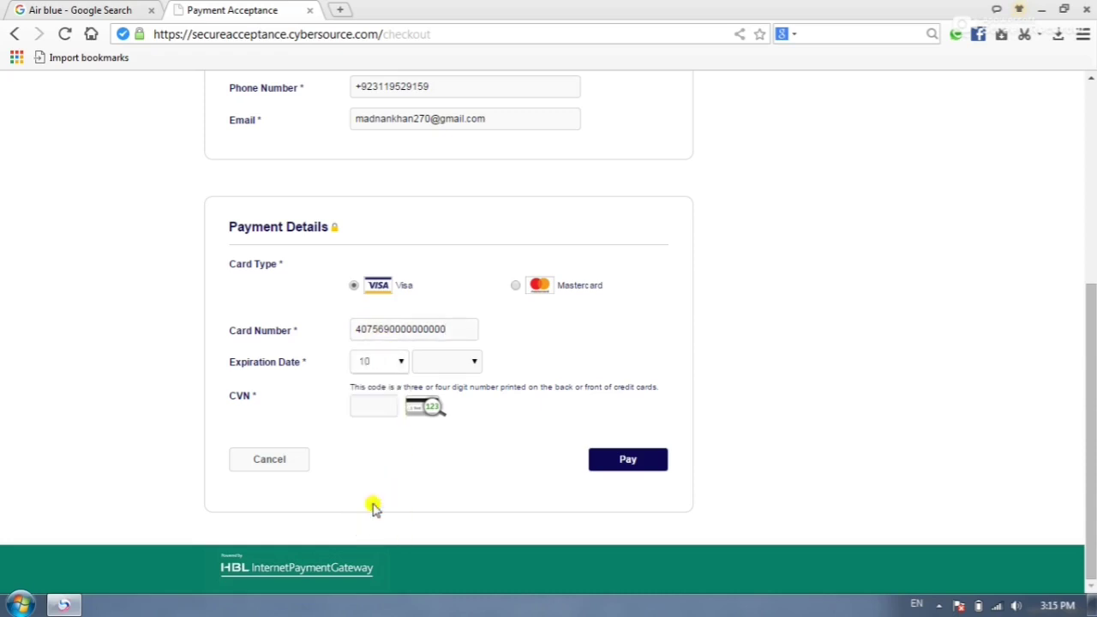
pyautogui.click(392, 367)
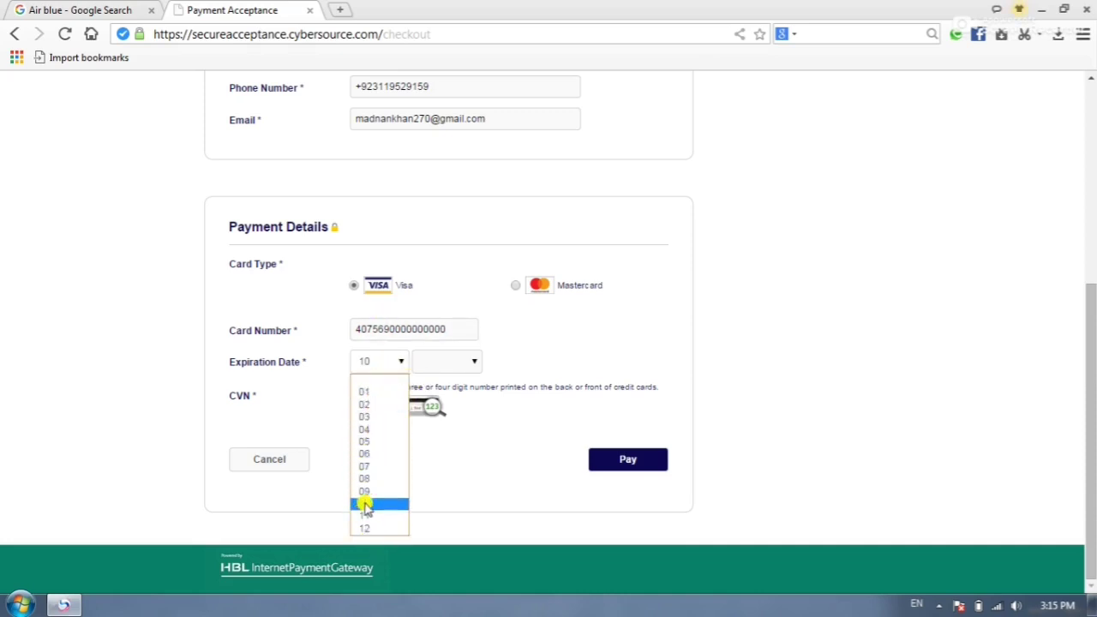
pyautogui.click(441, 362)
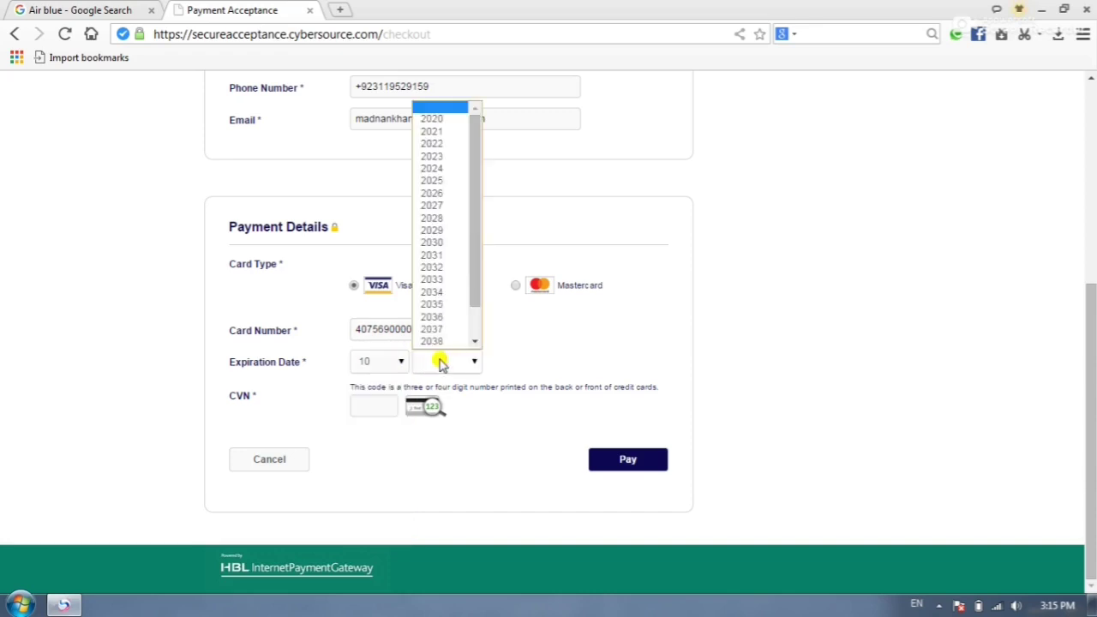
pyautogui.click(458, 181)
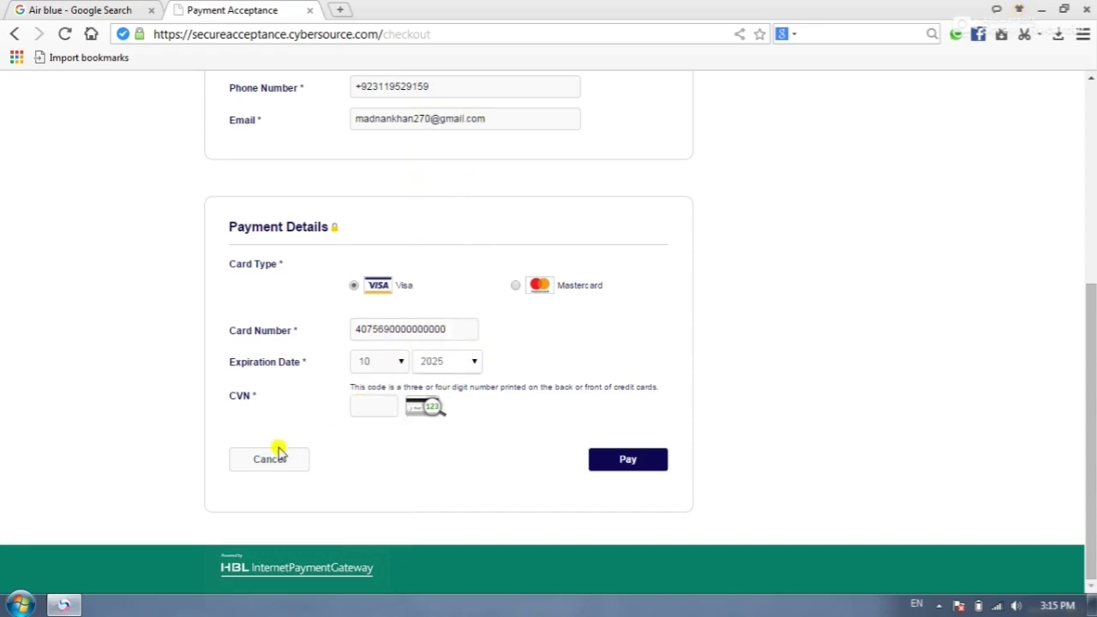
pyautogui.click(359, 405)
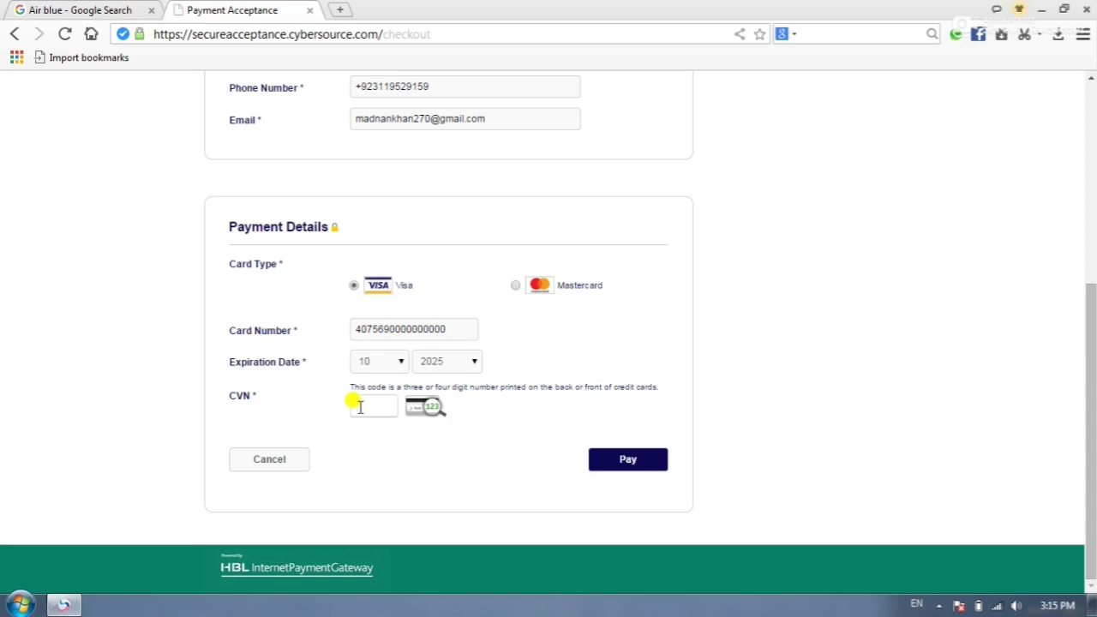
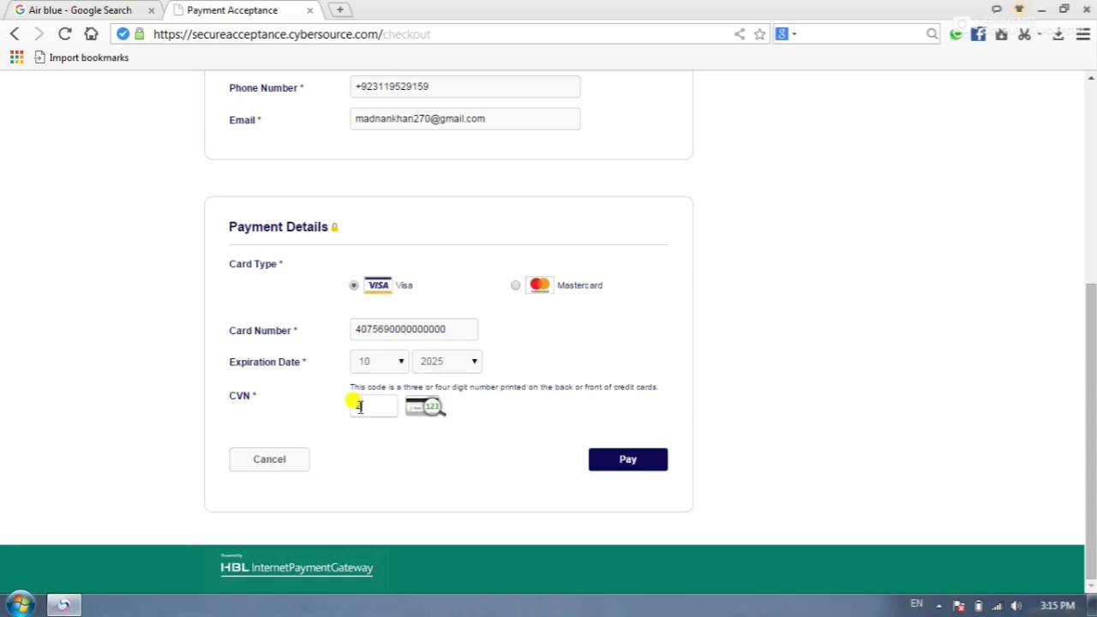